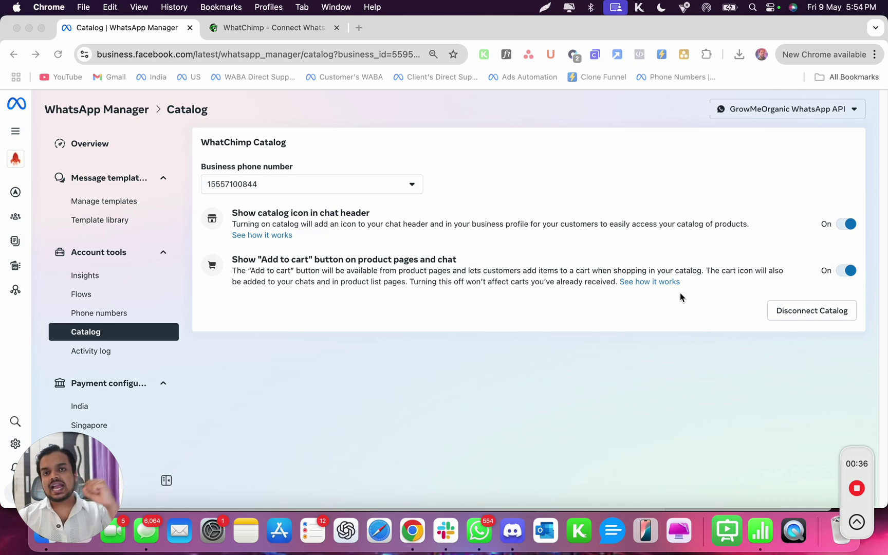
# Go to WhatChimp's Connect WhatsApp Business page in the other browser tab
pyautogui.click(237, 30)
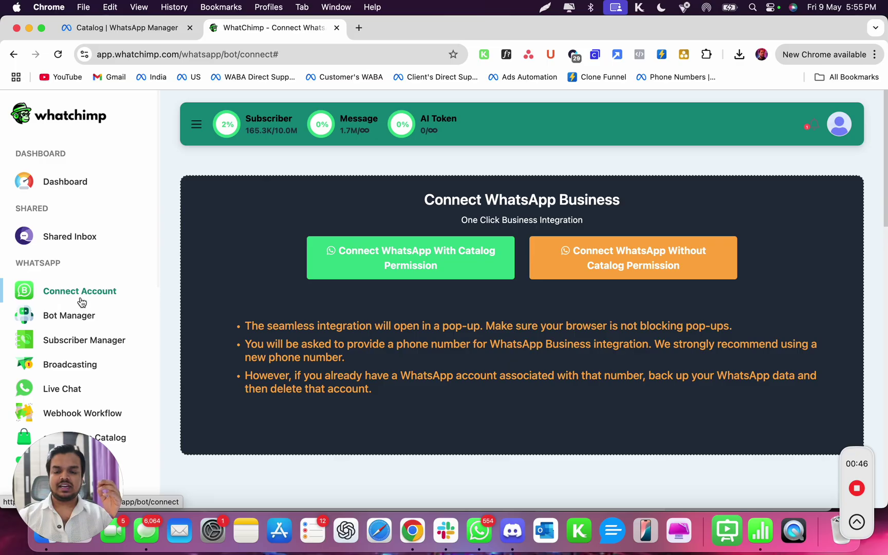
# Reload WhatChimp's Connect Account page and choose Connect WhatsApp With Catalog Permission
pyautogui.click(58, 54)
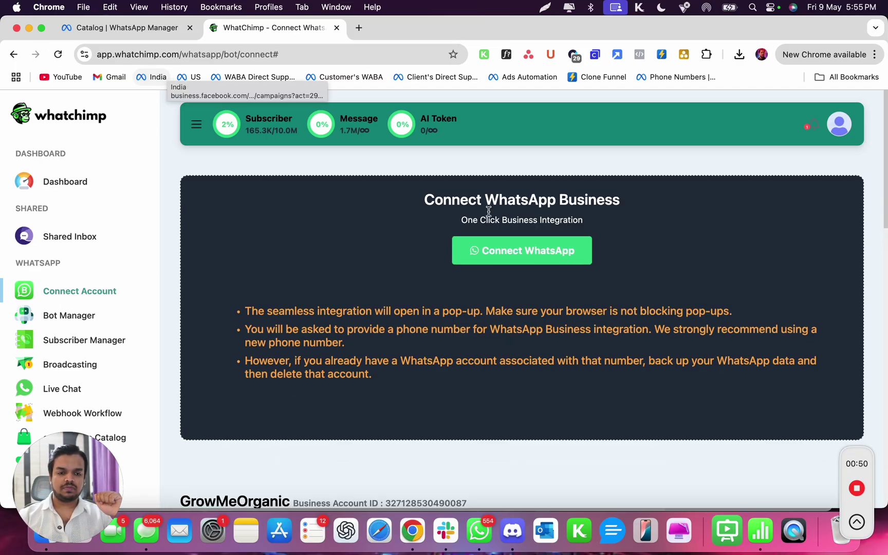
pyautogui.click(524, 252)
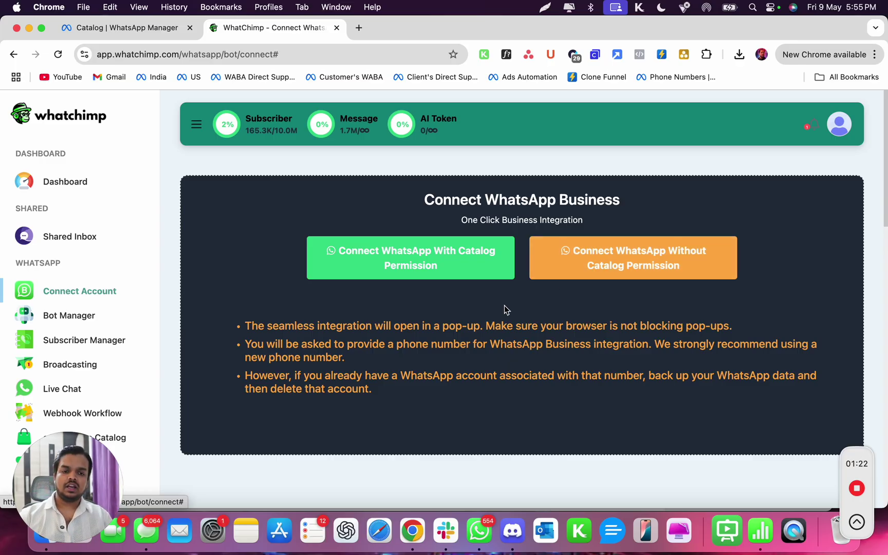
pyautogui.click(427, 266)
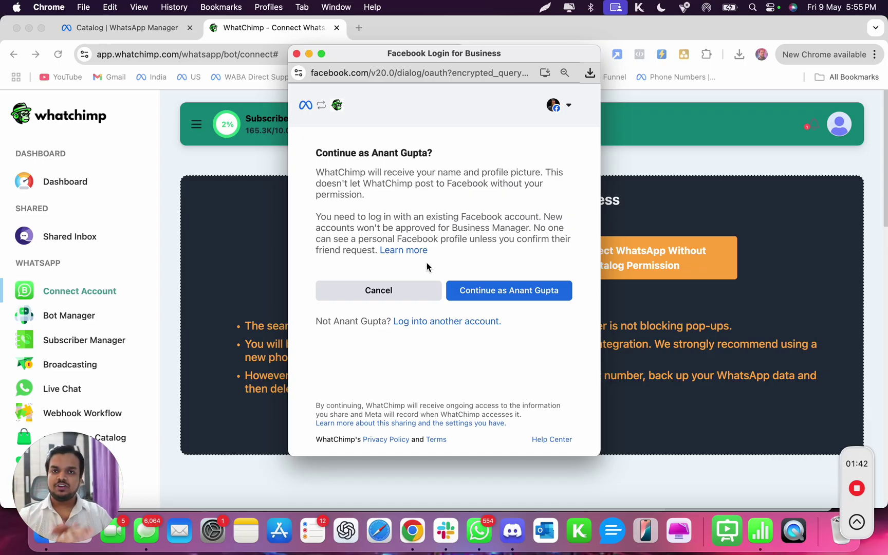
# Close the Facebook popup, dismiss the error, and select the WhatChimp By GrowMeOrganic number card
pyautogui.click(297, 53)
pyautogui.click(424, 360)
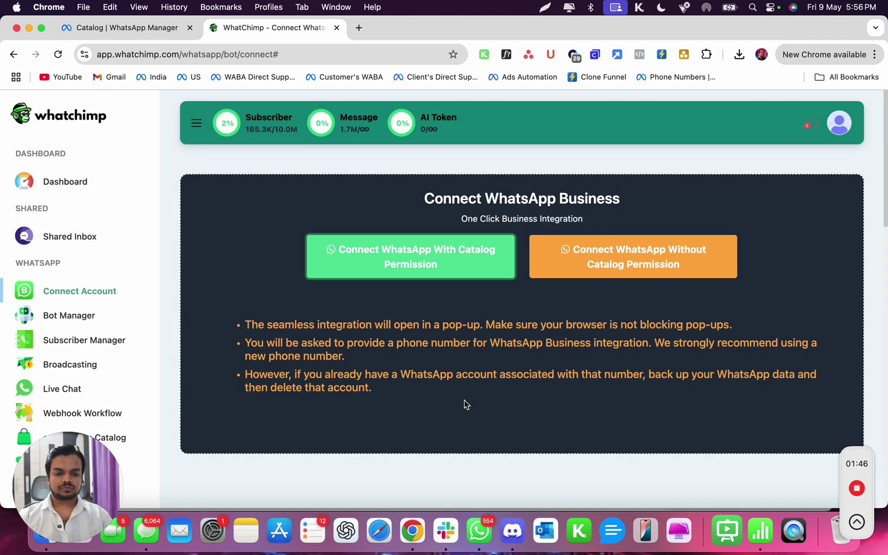
pyautogui.scroll(-5, 465, 400)
pyautogui.scroll(-10, 465, 400)
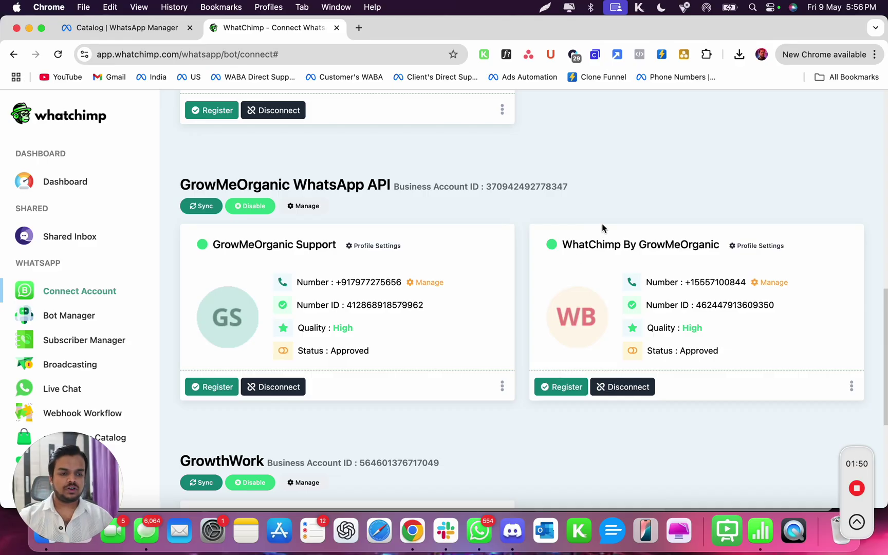
pyautogui.moveTo(689, 283); pyautogui.dragTo(749, 286)
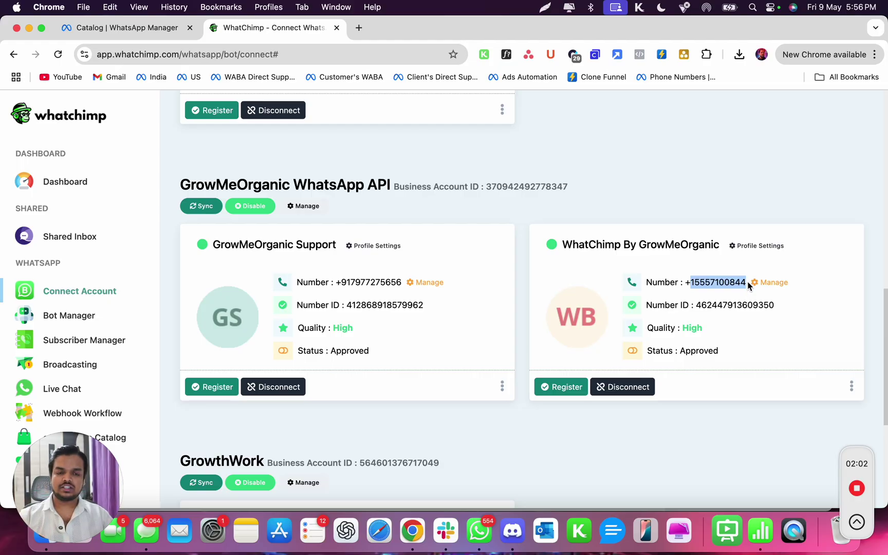
pyautogui.scroll(15, 708, 211)
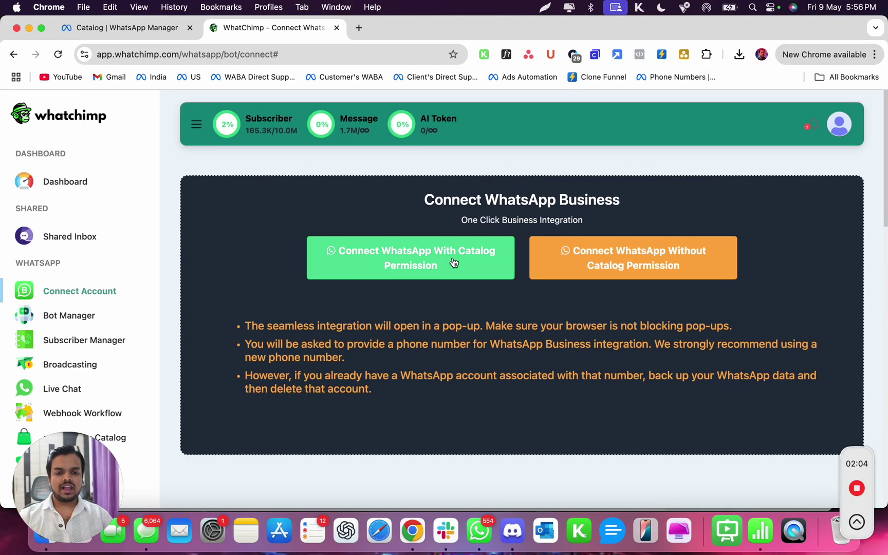
# Restart the catalog-permission connection, continue as the logged-in Facebook account, and begin setup
pyautogui.click(453, 262)
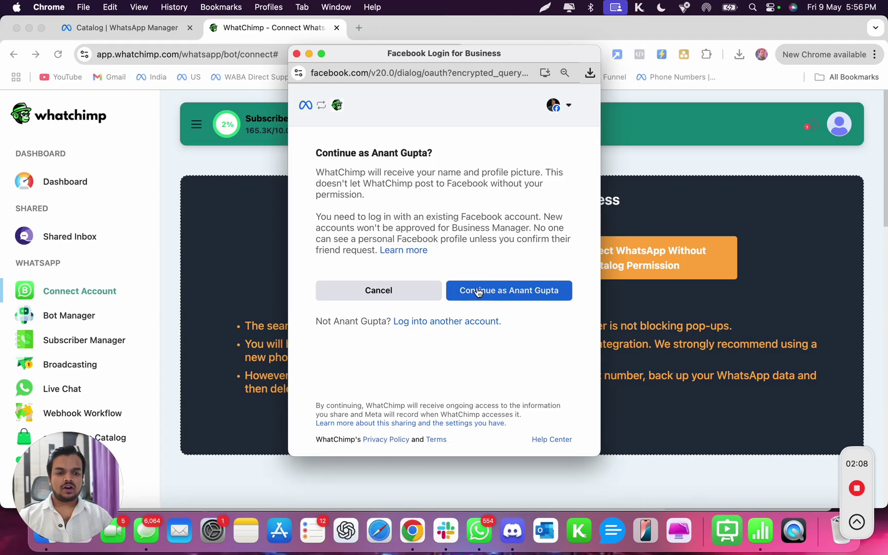
pyautogui.click(478, 291)
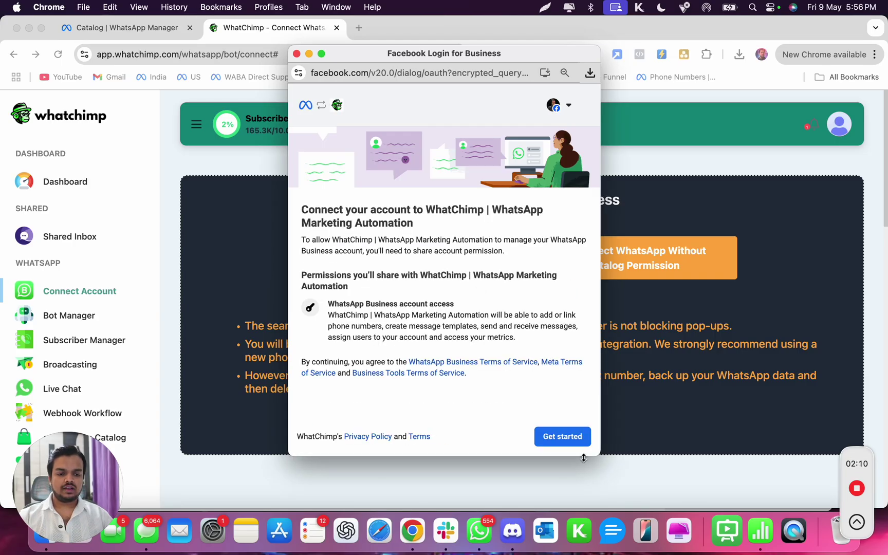
pyautogui.click(568, 437)
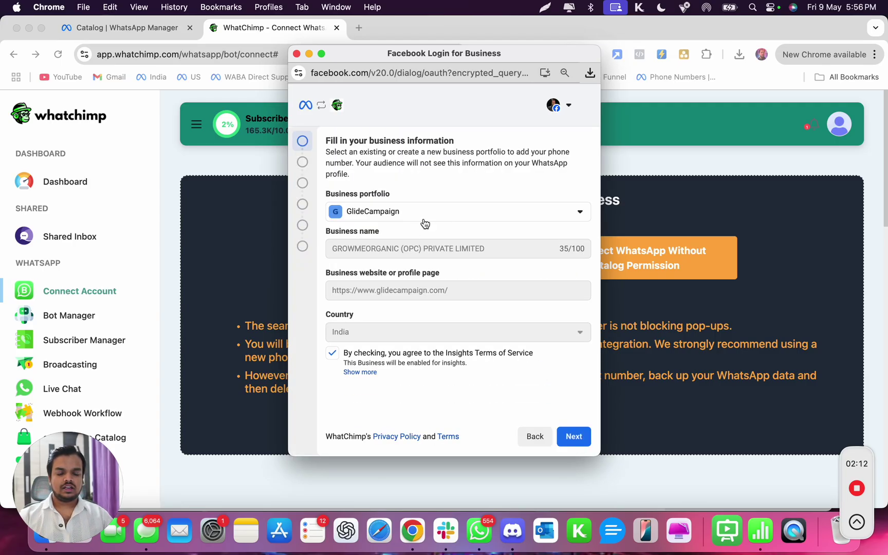
# Choose Growmeorganic as the business portfolio and review its prefilled business details
pyautogui.click(504, 211)
pyautogui.scroll(-5, 487, 315)
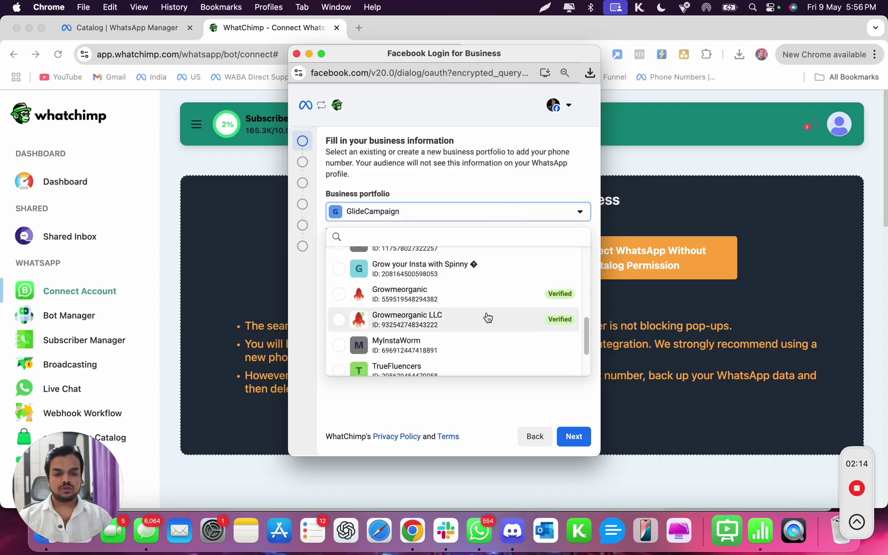
pyautogui.click(502, 293)
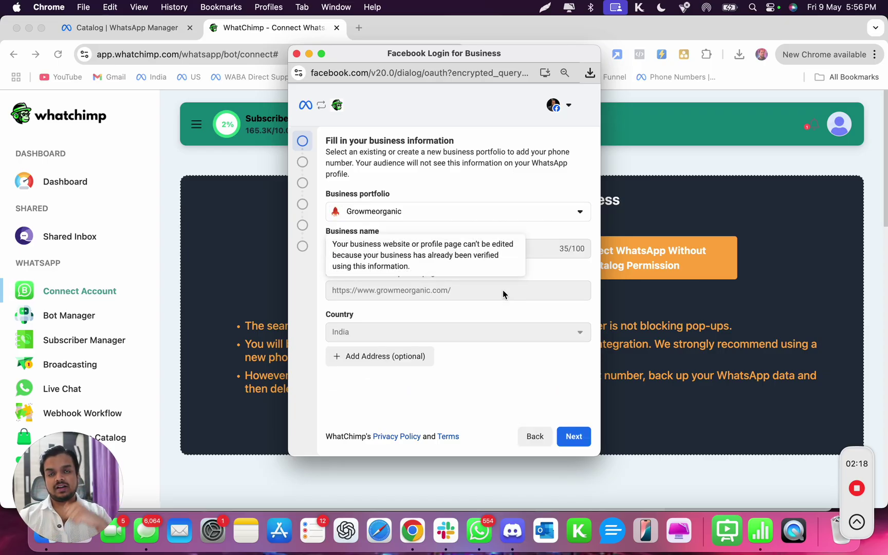
pyautogui.scroll(-2, 776, 314)
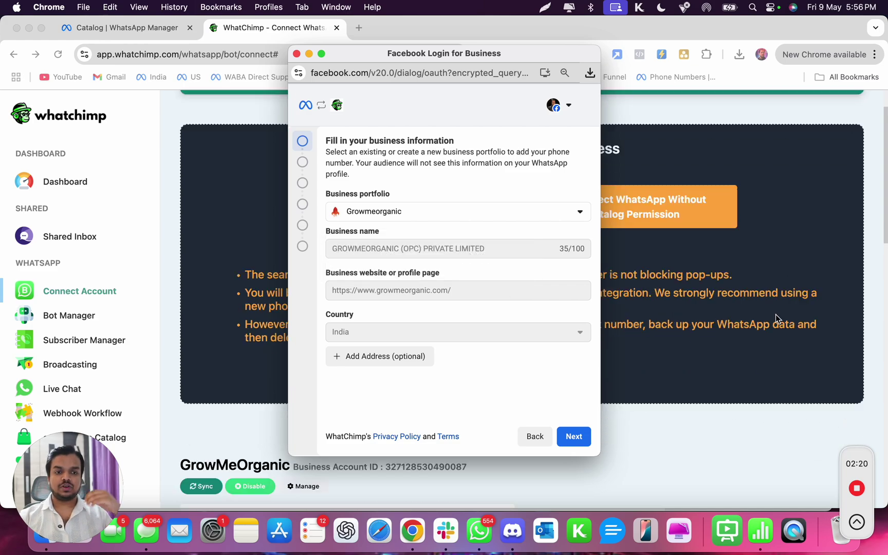
pyautogui.scroll(-7, 776, 314)
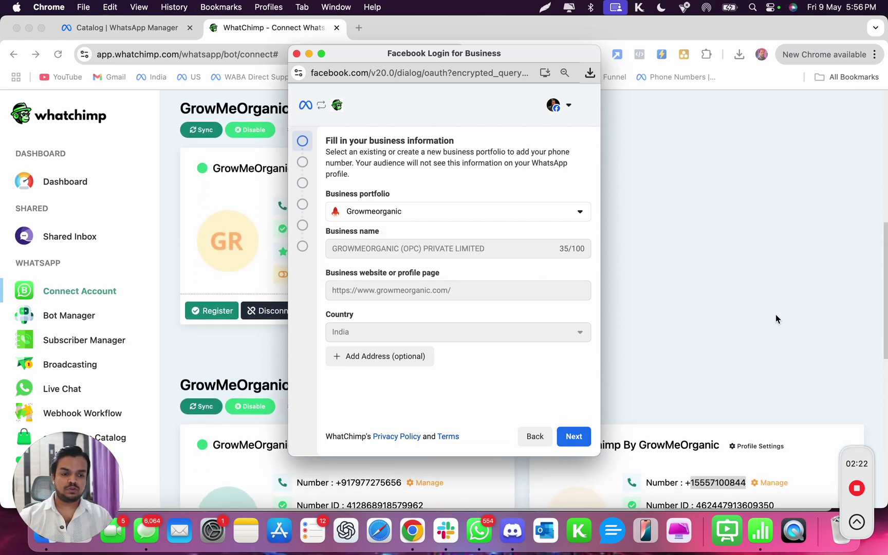
pyautogui.scroll(-3, 776, 315)
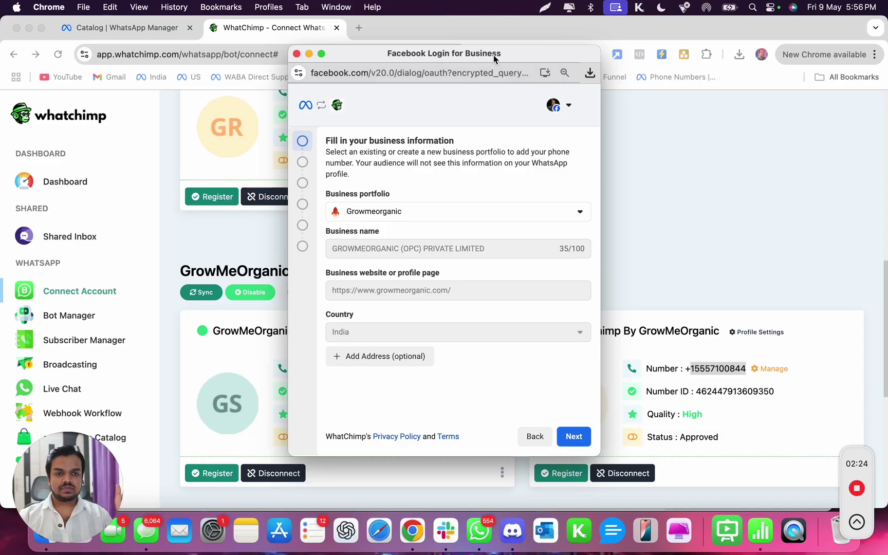
pyautogui.moveTo(494, 55); pyautogui.dragTo(624, 54)
pyautogui.moveTo(524, 280)
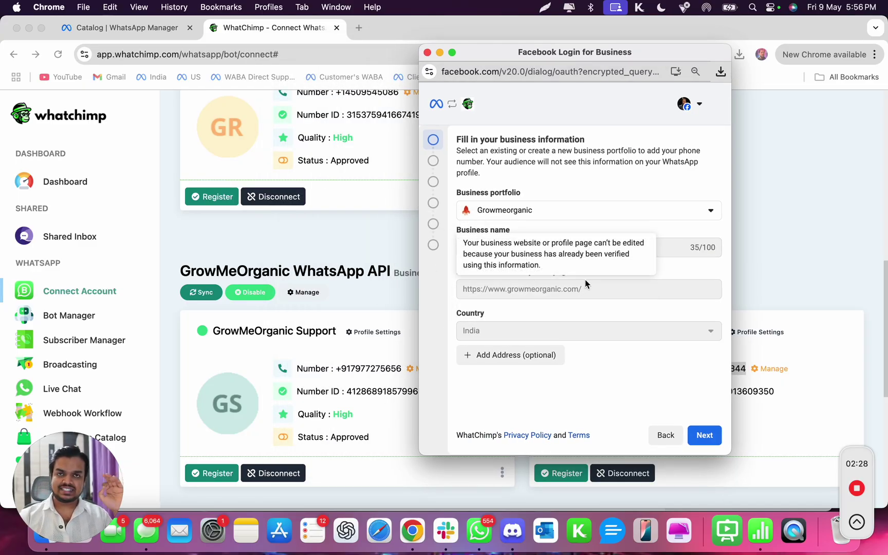
# Pass the business information step and opt to start with a new WhatsApp number
pyautogui.click(712, 436)
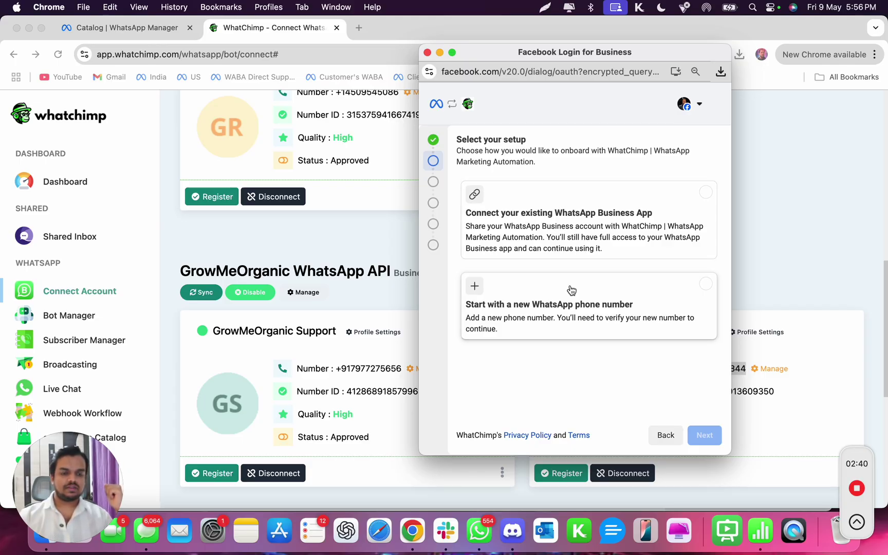
pyautogui.click(555, 303)
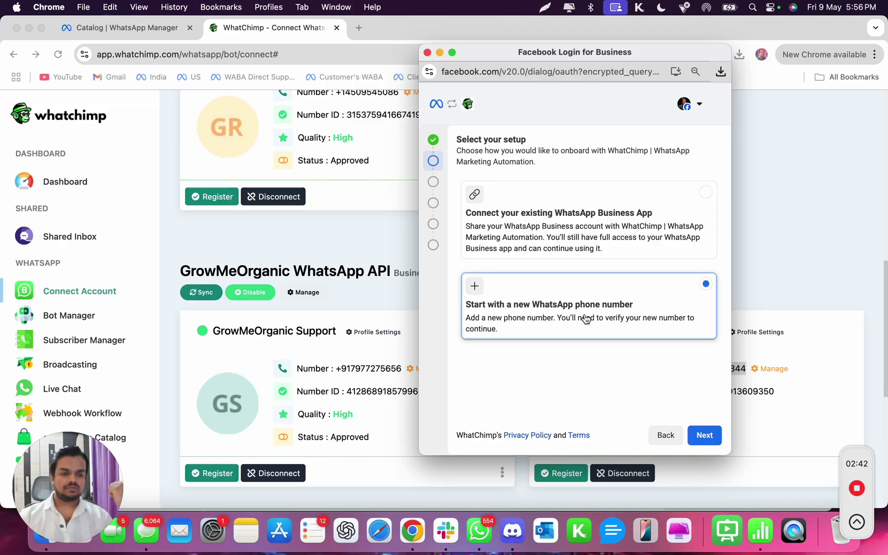
pyautogui.click(713, 437)
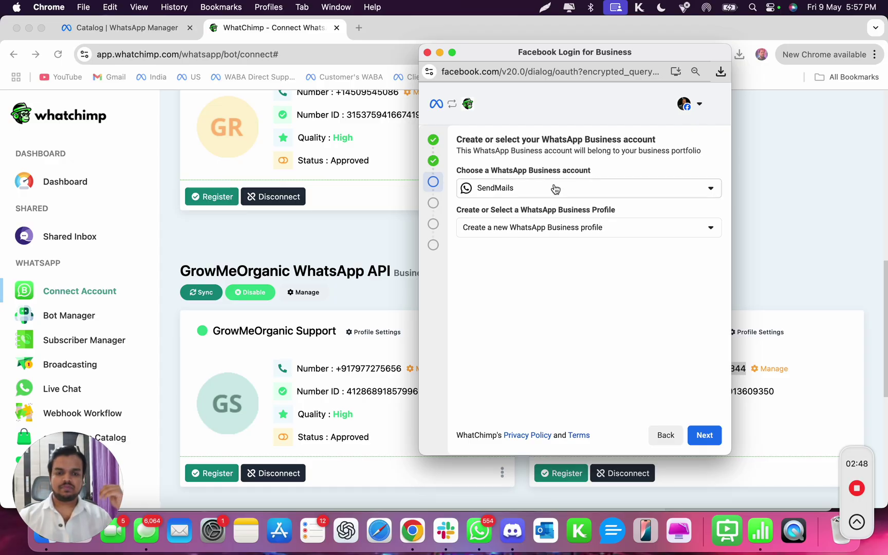
# Select GrowMeOrganic WhatsApp API as the WhatsApp Business account
pyautogui.click(555, 189)
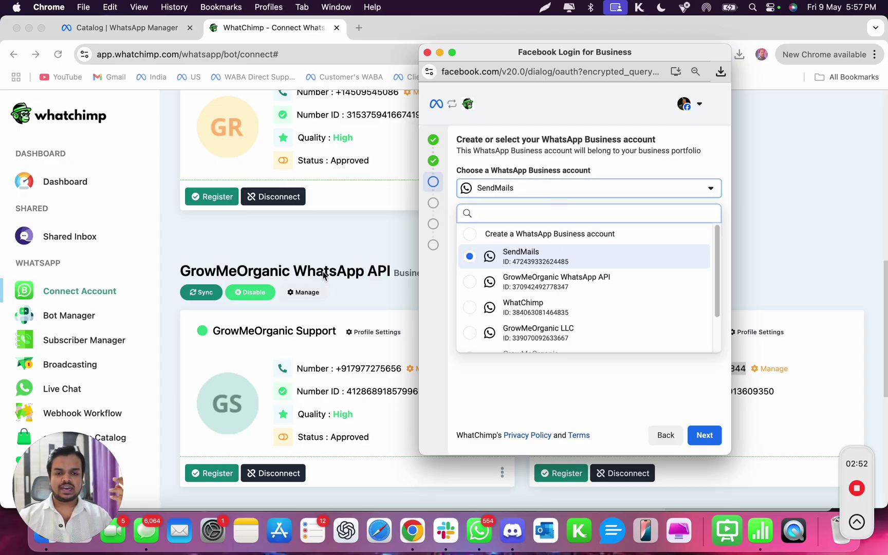
pyautogui.click(489, 281)
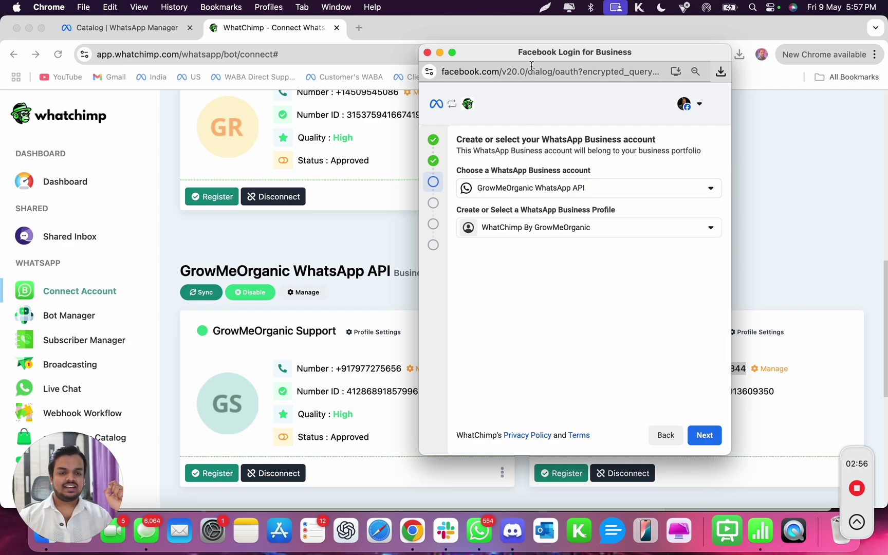
pyautogui.moveTo(540, 56); pyautogui.dragTo(704, 53)
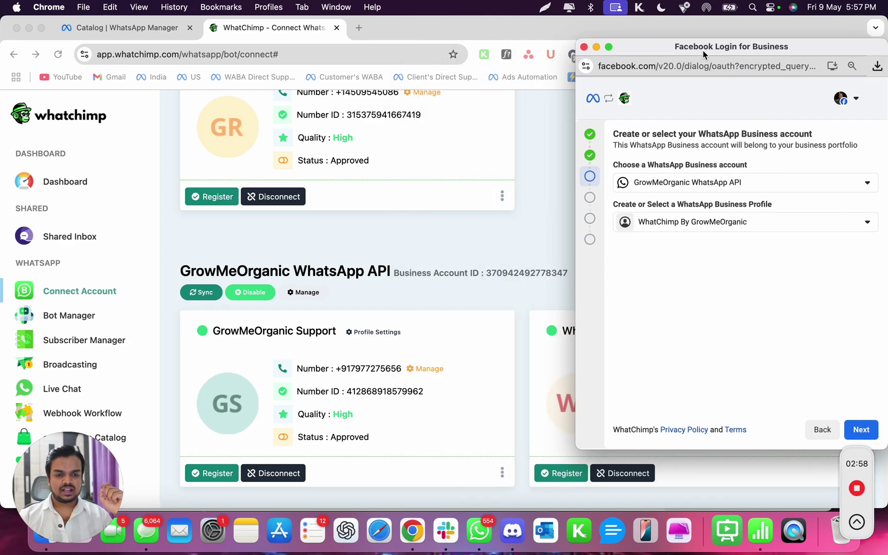
pyautogui.click(720, 184)
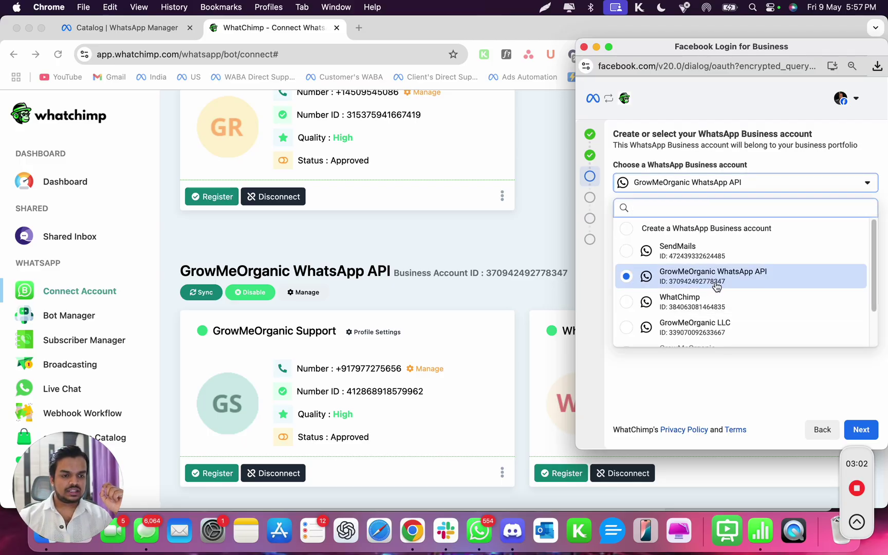
pyautogui.scroll(5, 717, 287)
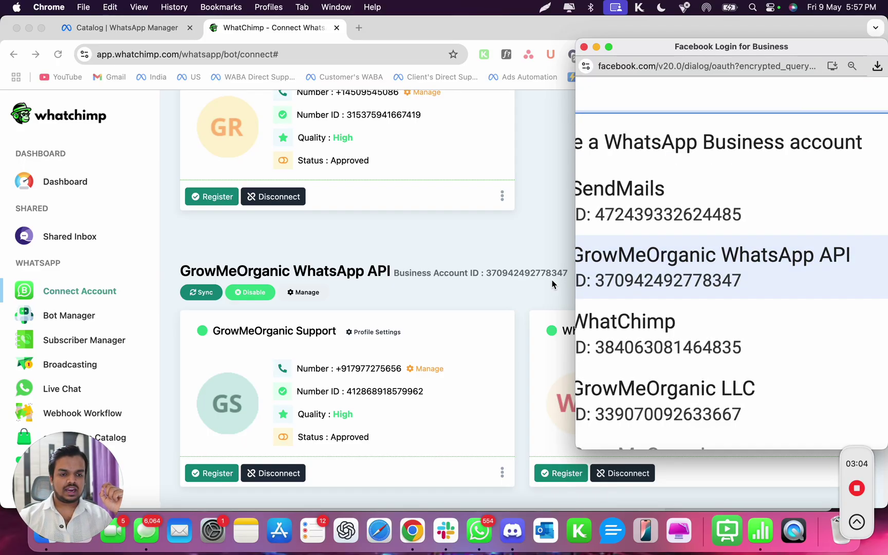
pyautogui.scroll(-5, 697, 280)
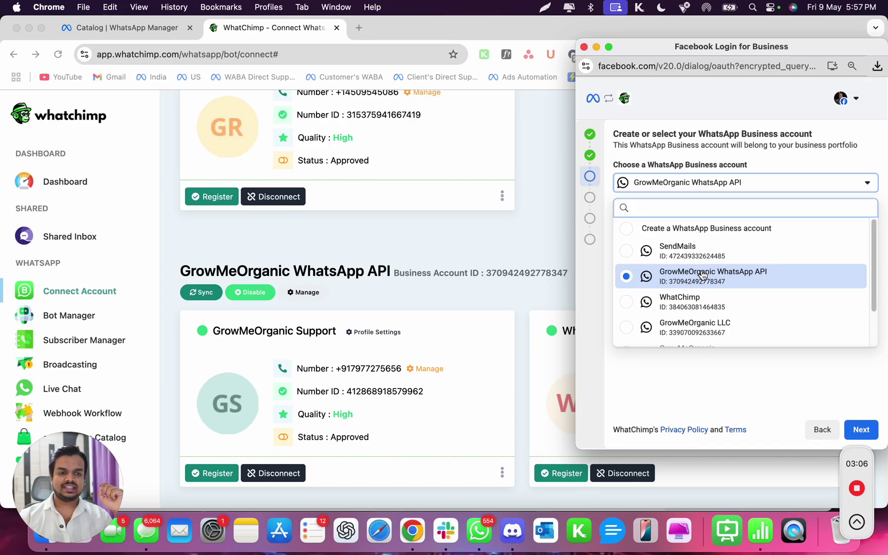
pyautogui.click(706, 277)
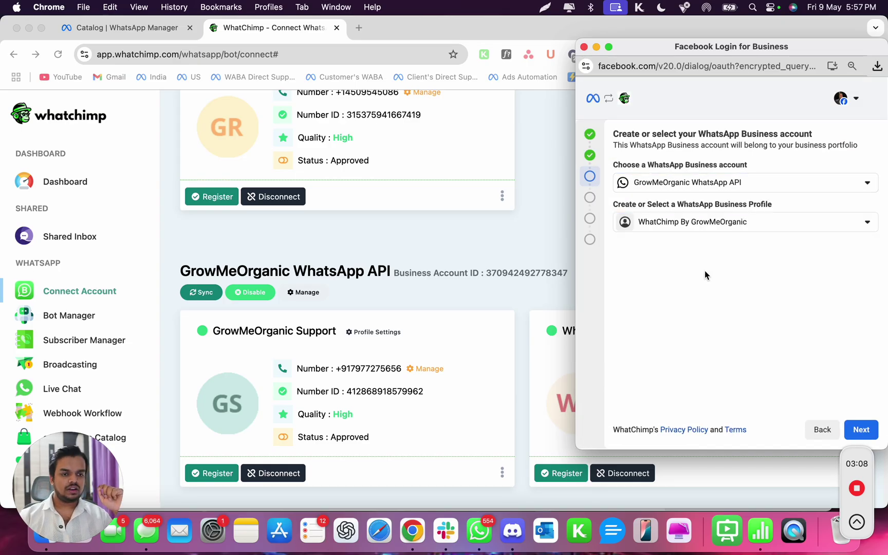
# Keep WhatChimp By GrowMeOrganic as the business profile and continue to the next step
pyautogui.click(692, 227)
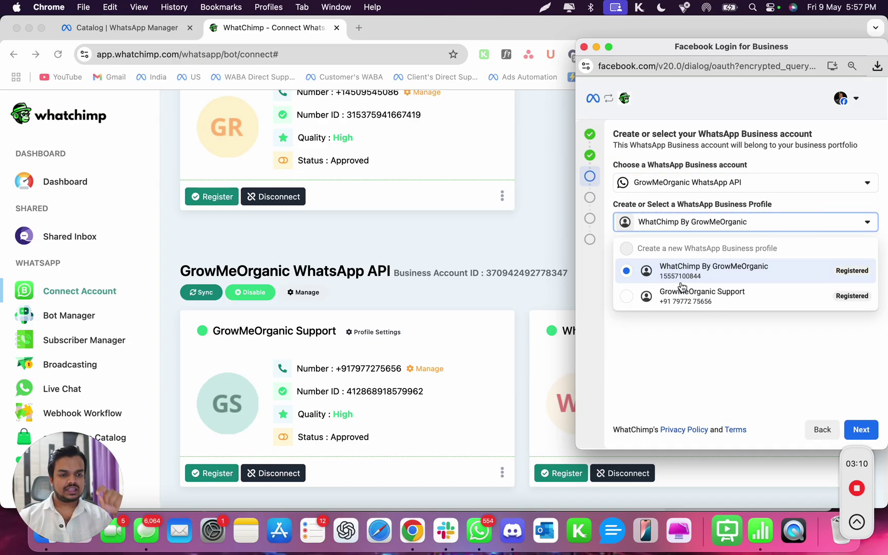
pyautogui.moveTo(686, 56); pyautogui.dragTo(254, 56)
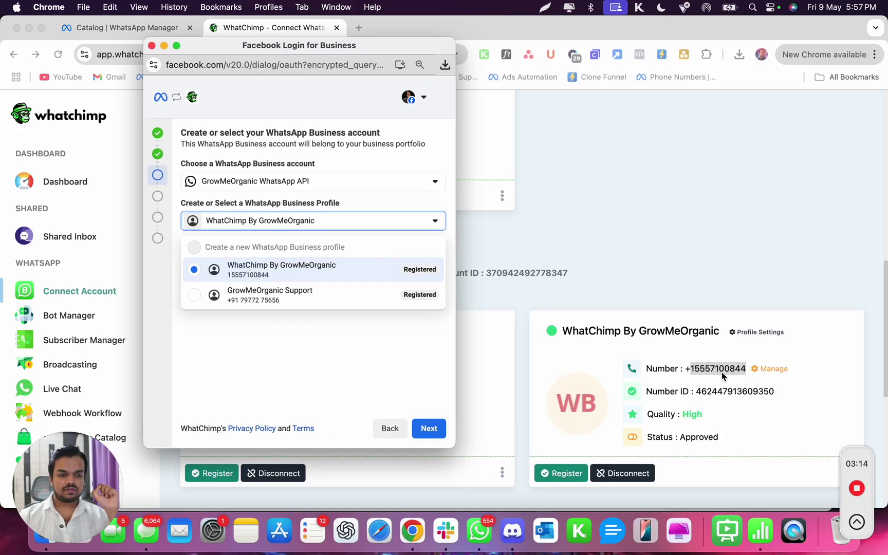
pyautogui.click(419, 386)
pyautogui.click(425, 433)
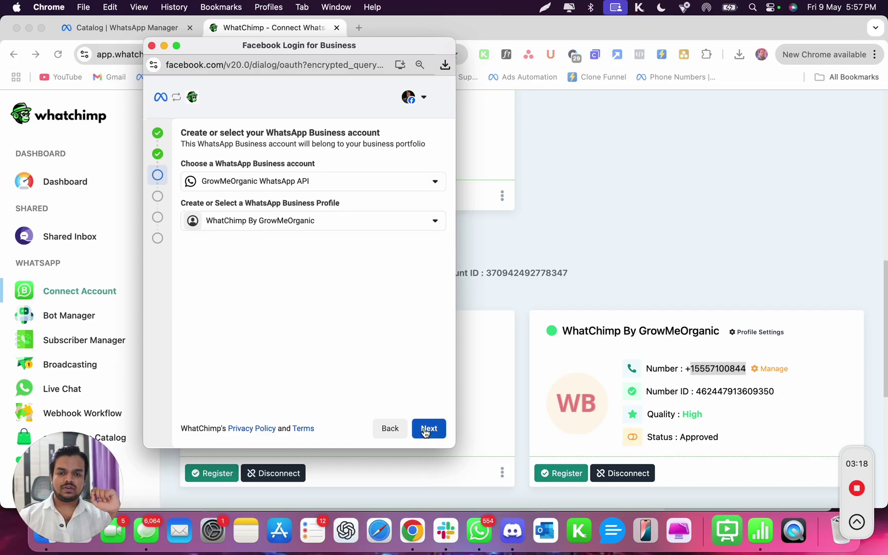
# Tick Anant Catalog alongside the pre-checked WhatChimp Catalog and Product Catalog
pyautogui.click(426, 431)
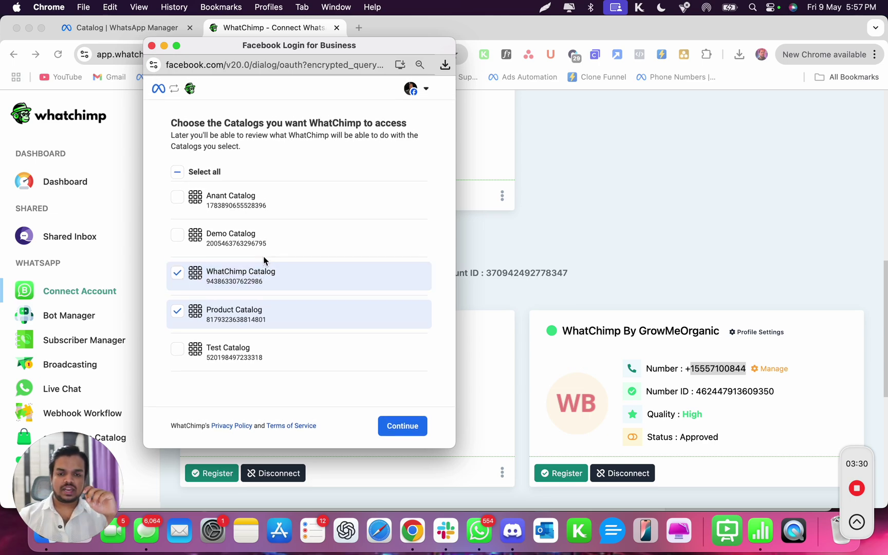
pyautogui.click(176, 202)
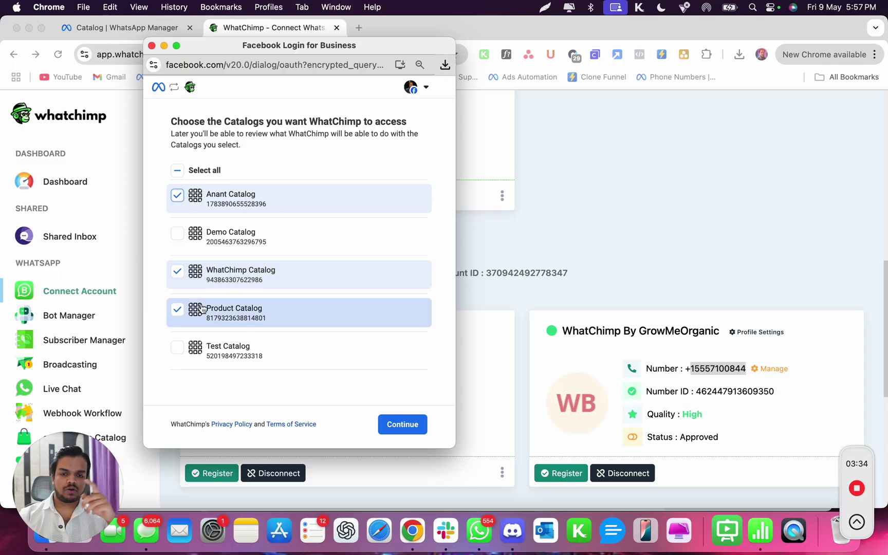
# Approve WhatChimp's access request, finish connecting, and choose Add payment method
pyautogui.click(404, 425)
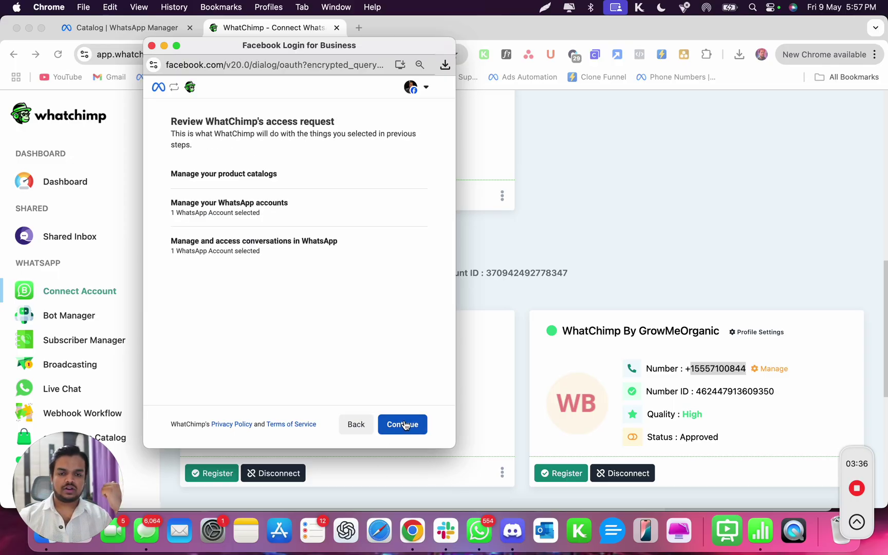
pyautogui.click(404, 424)
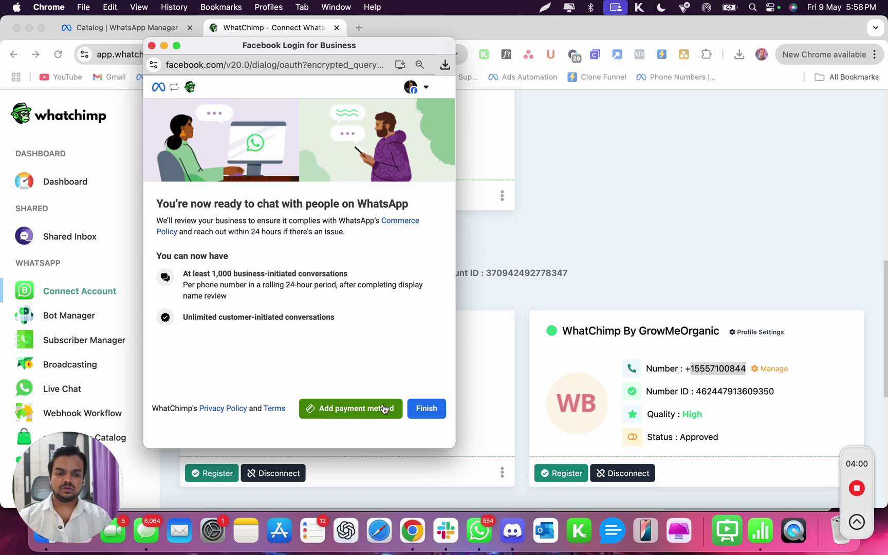
pyautogui.click(385, 409)
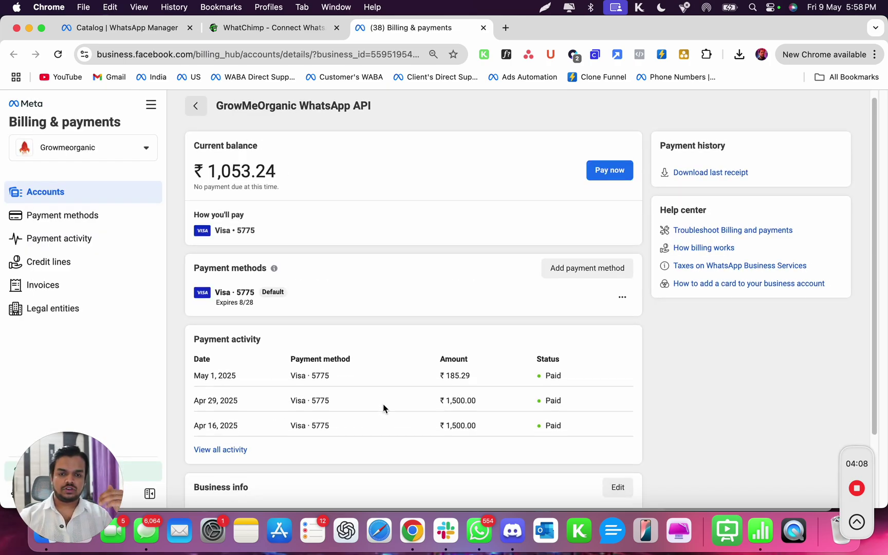
# Acknowledge WhatChimp's connection success message and open Subscriber Manager in a new tab
pyautogui.click(237, 26)
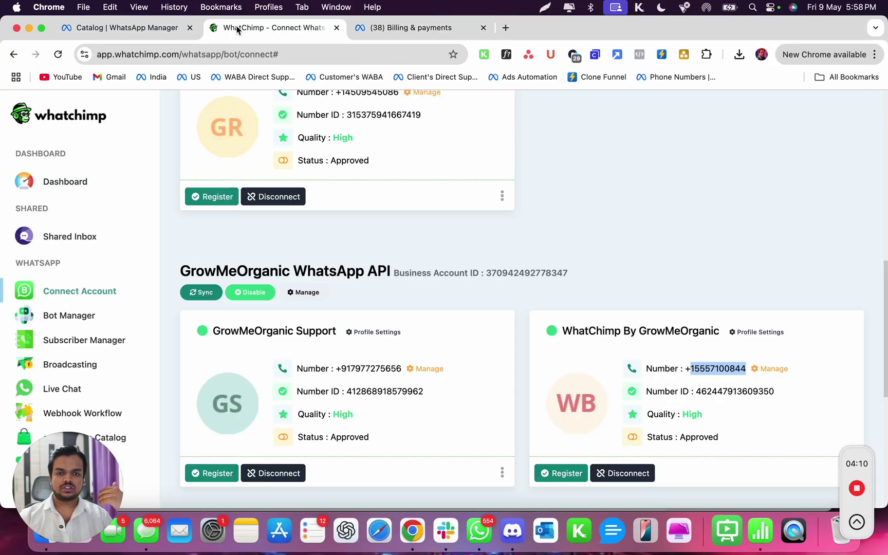
pyautogui.rightClick(414, 545)
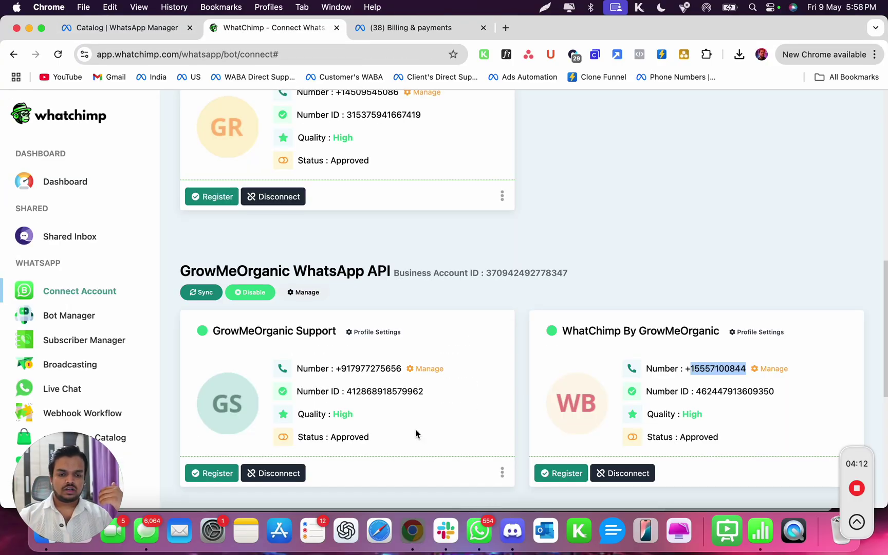
pyautogui.click(656, 201)
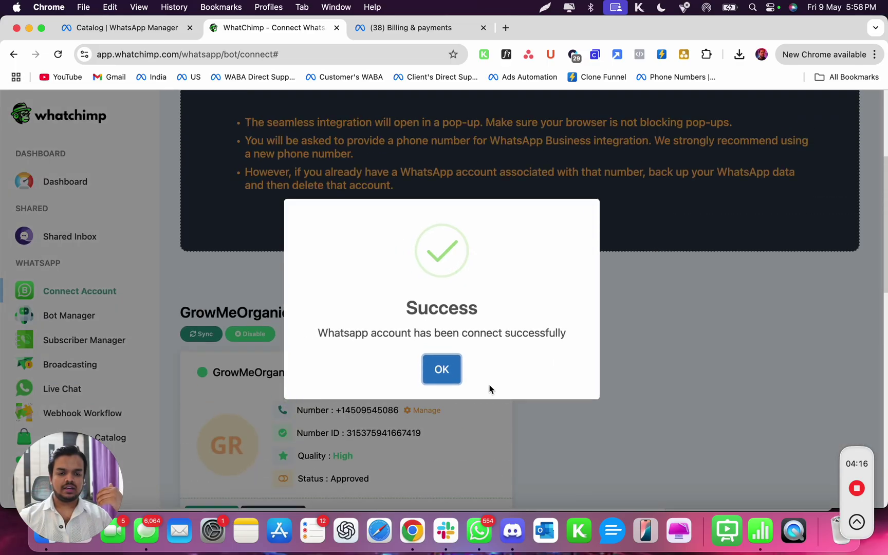
pyautogui.click(448, 375)
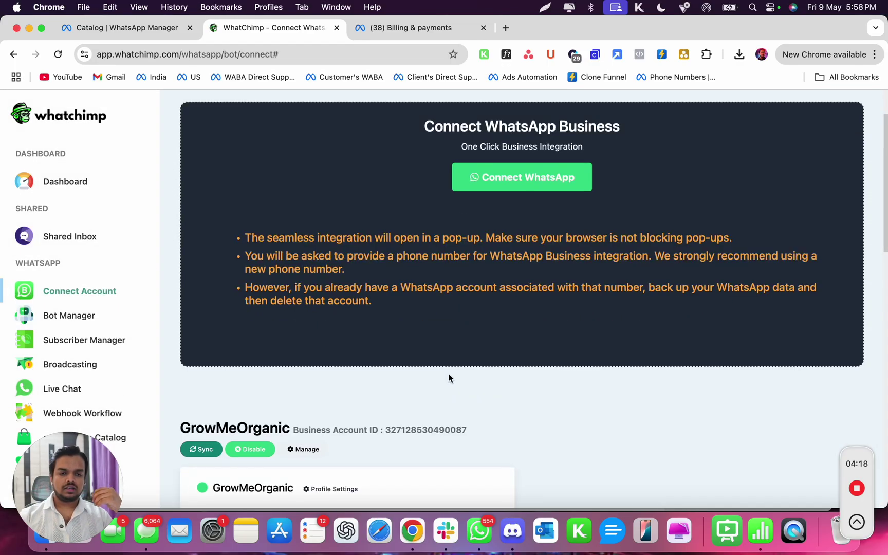
pyautogui.scroll(-10, 449, 379)
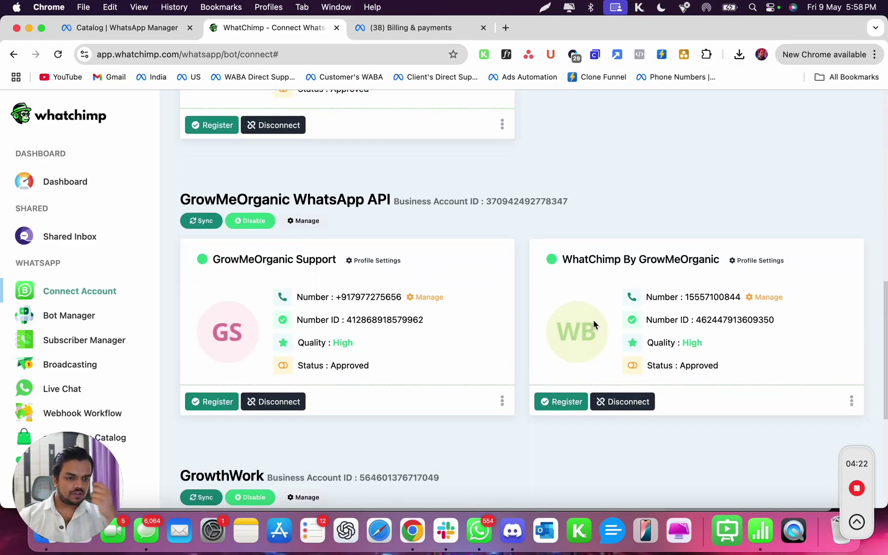
pyautogui.rightClick(72, 342)
pyautogui.click(147, 282)
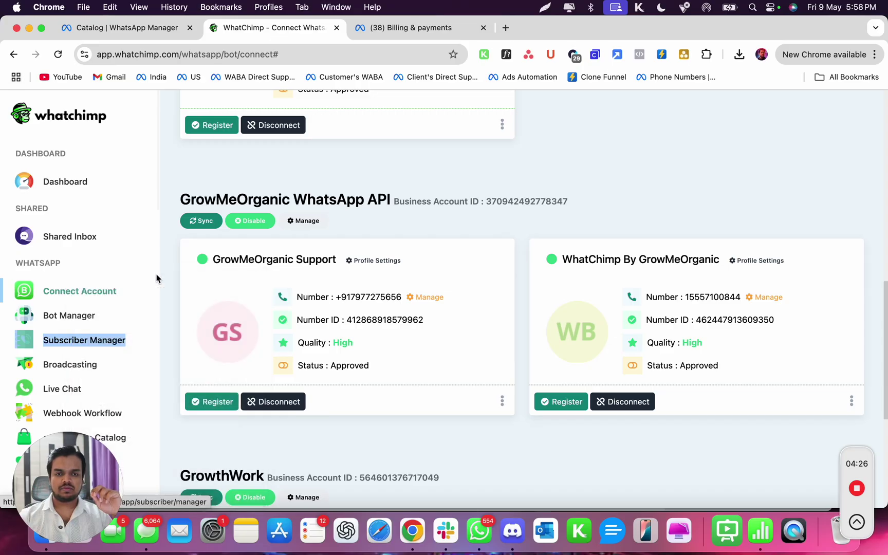
pyautogui.click(402, 35)
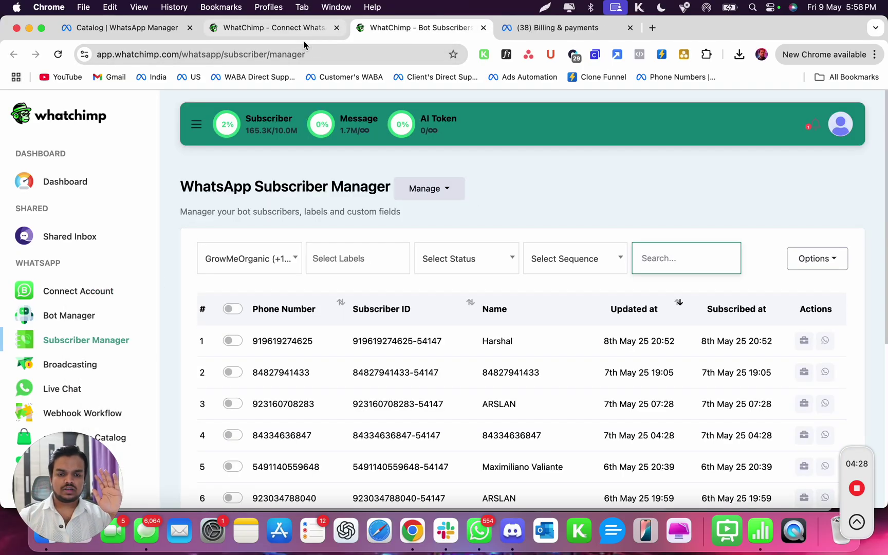
pyautogui.click(252, 258)
pyautogui.scroll(-2, 238, 376)
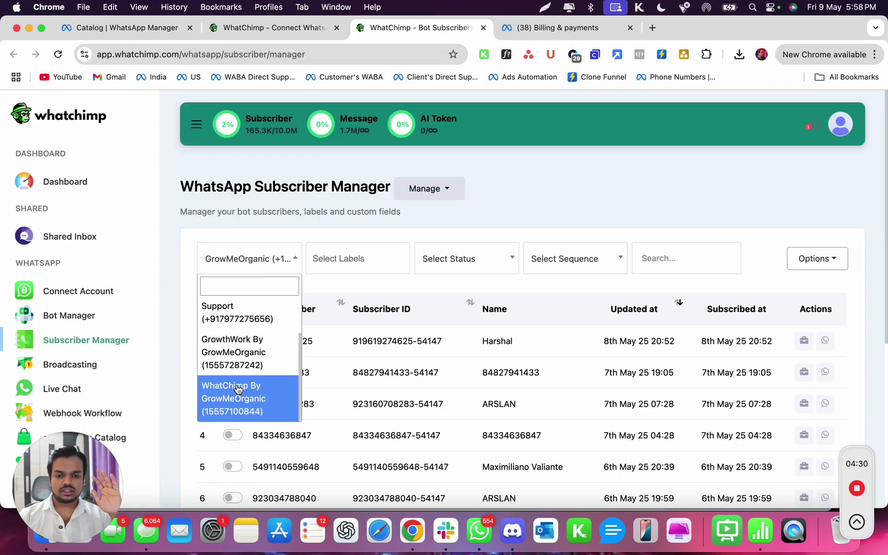
pyautogui.click(238, 395)
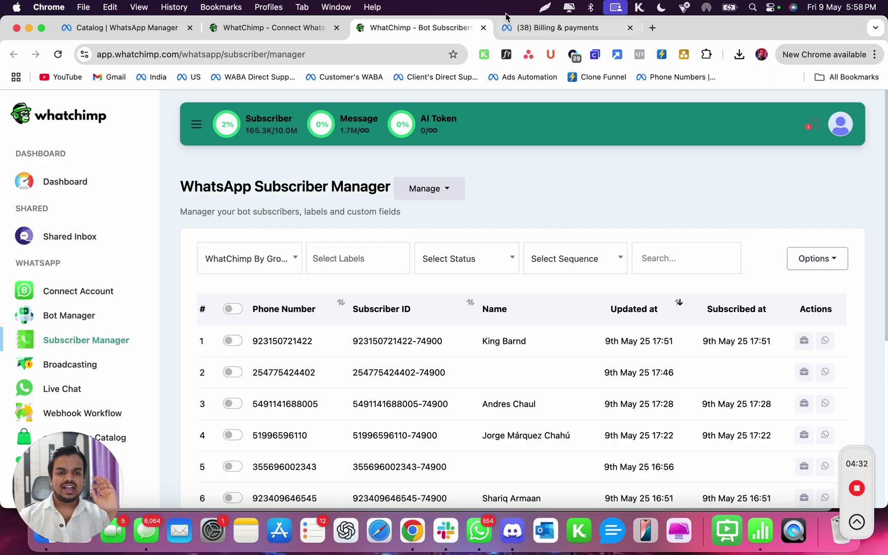
pyautogui.click(484, 27)
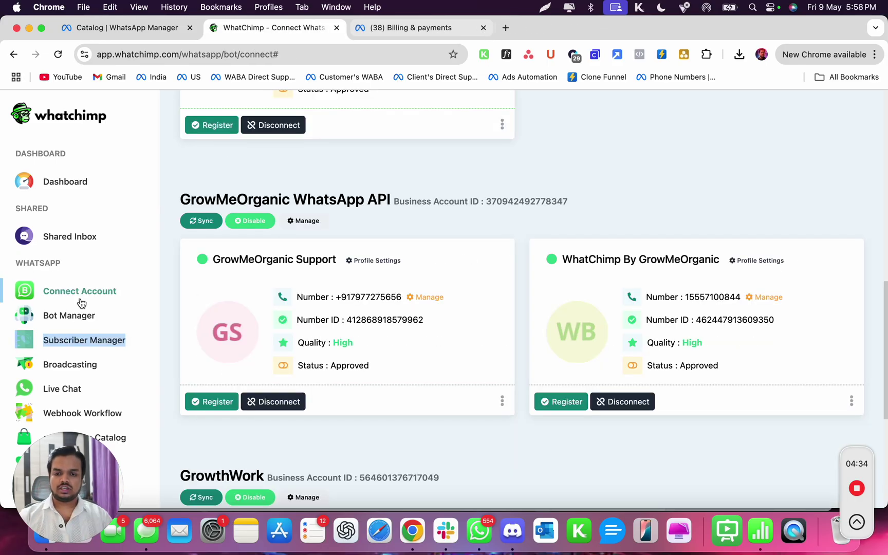
pyautogui.rightClick(54, 391)
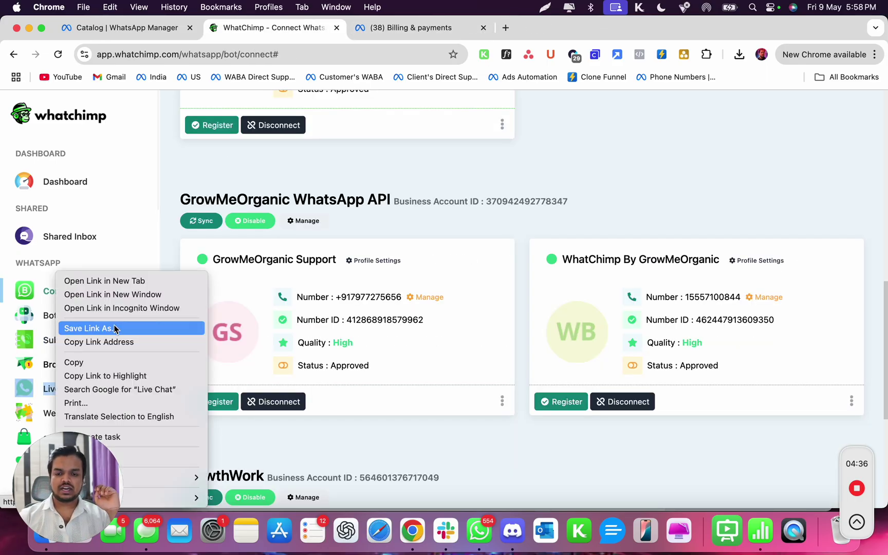
pyautogui.click(147, 282)
pyautogui.click(424, 28)
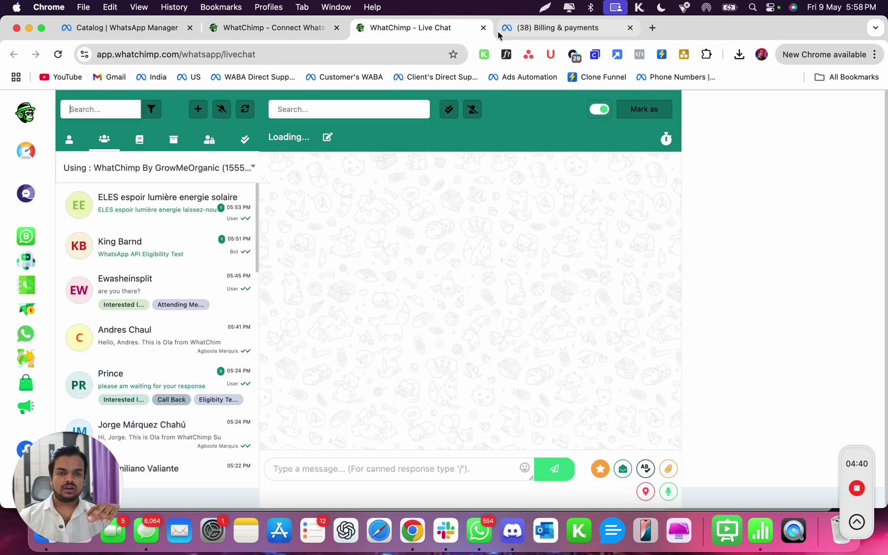
pyautogui.click(484, 28)
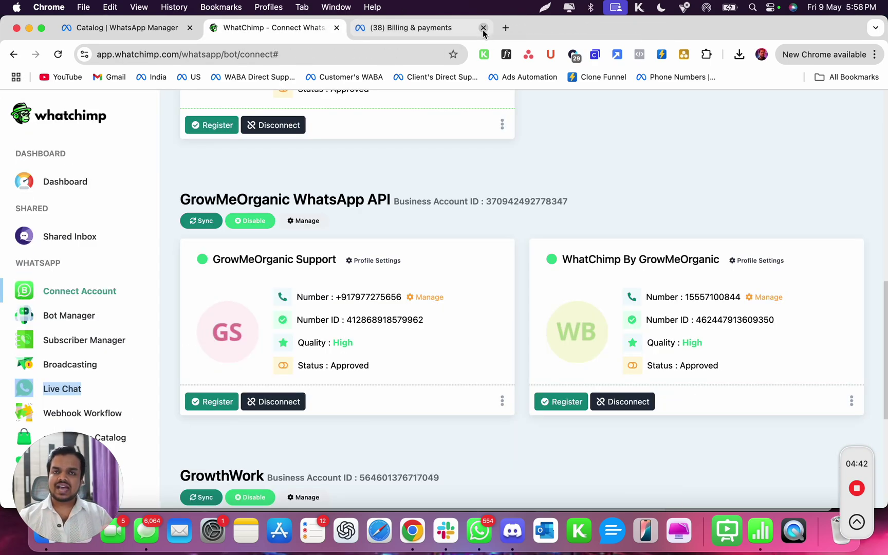
pyautogui.scroll(5, 318, 271)
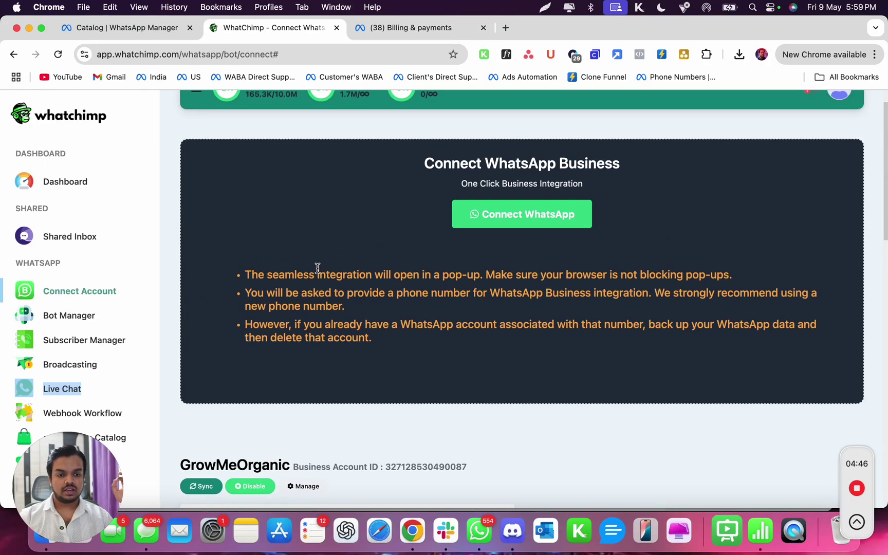
pyautogui.scroll(-10, 318, 267)
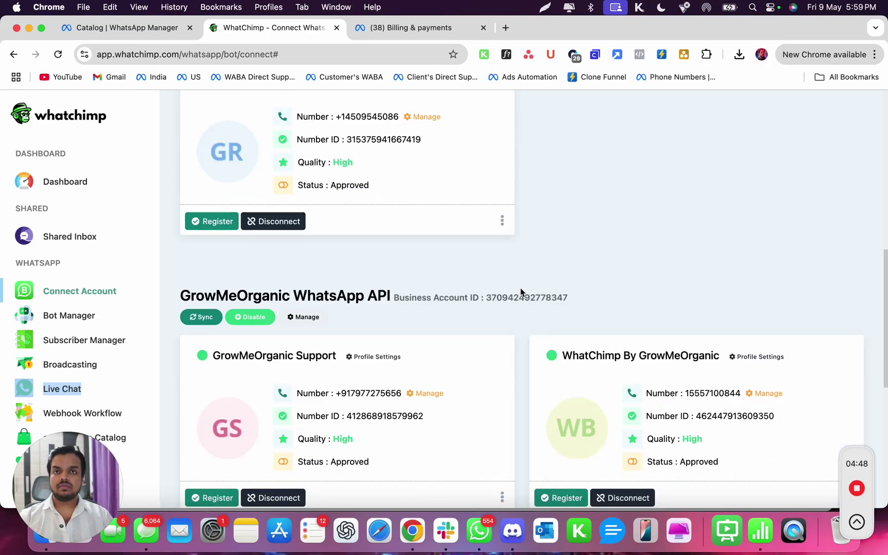
pyautogui.scroll(10, 524, 286)
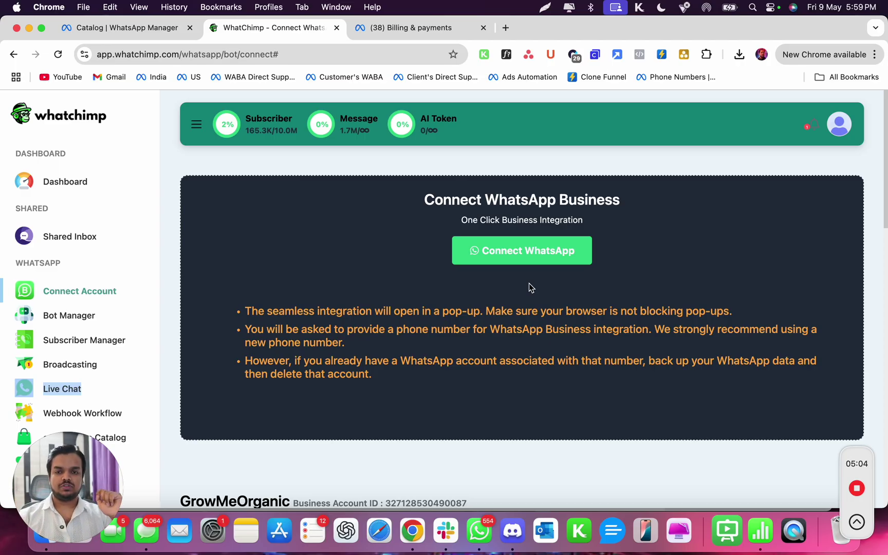
# Bring the 'Catalog | WhatsApp Manager' tab back to the front
pyautogui.click(142, 33)
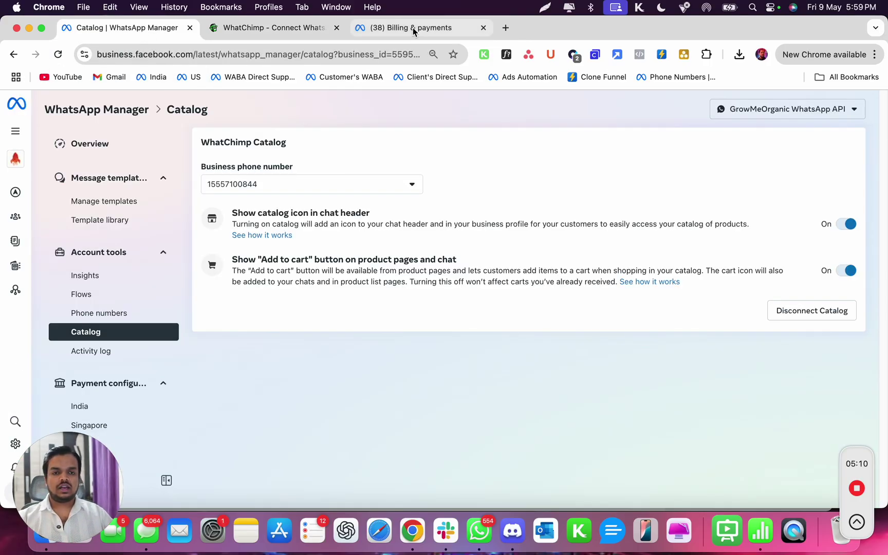
# Open a new tab and load whatchimp.com/ph to reach the phone numbers page
pyautogui.click(506, 28)
pyautogui.write('whatchimp.com')
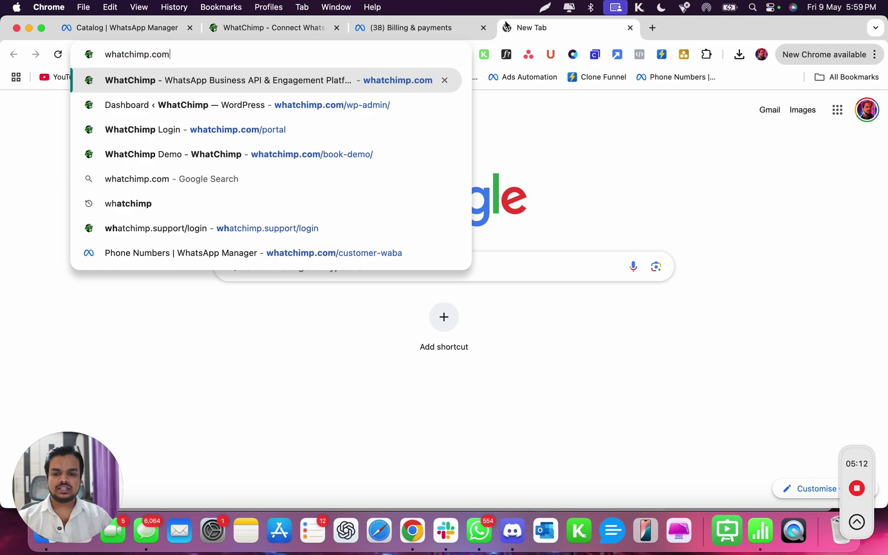
pyautogui.write('/')
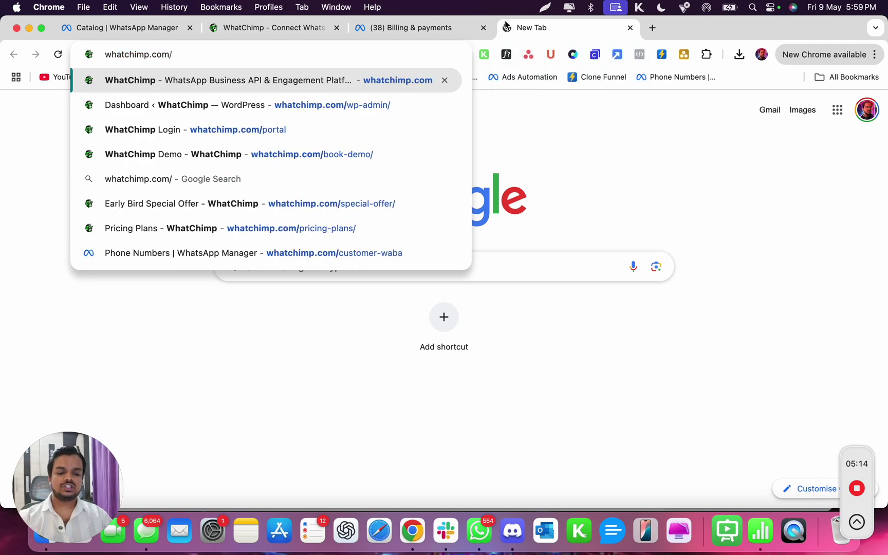
pyautogui.write('ph')
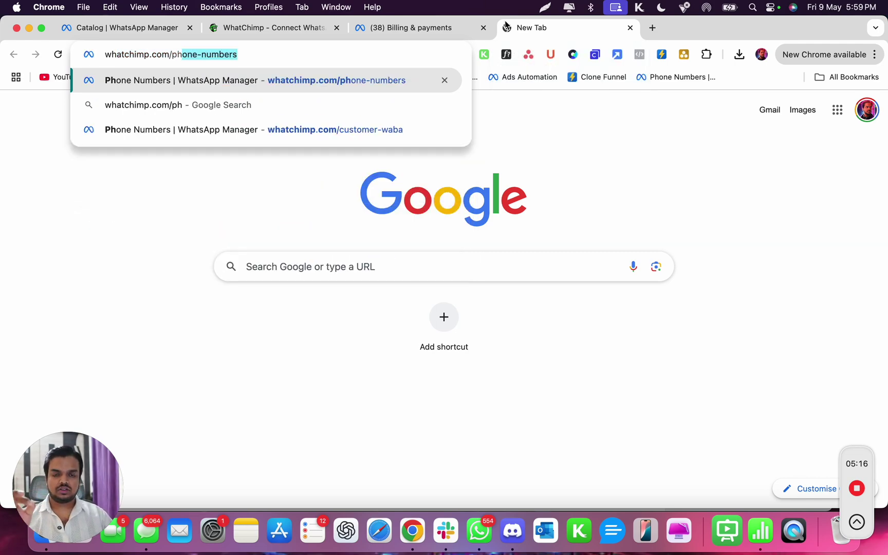
pyautogui.press('Return')
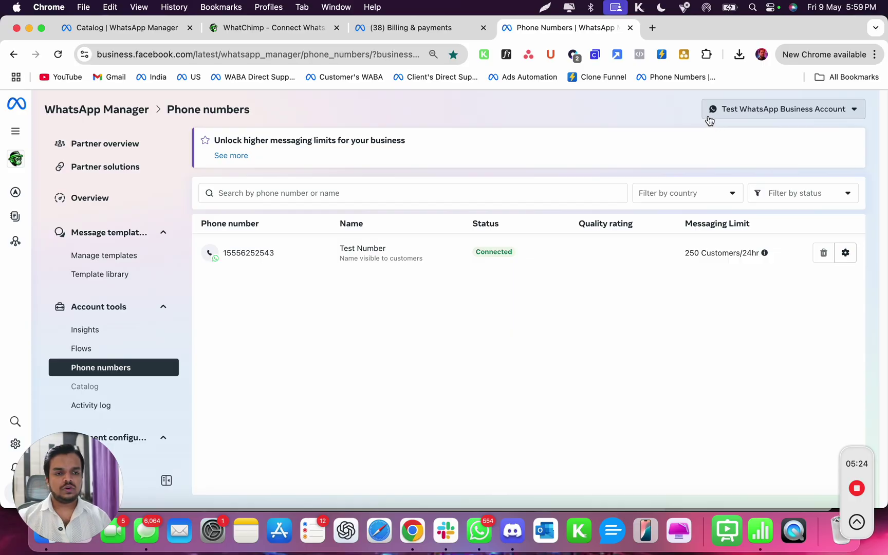
# Switch the WhatsApp Manager business portfolio to Growmeorganic
pyautogui.moveTo(17, 164)
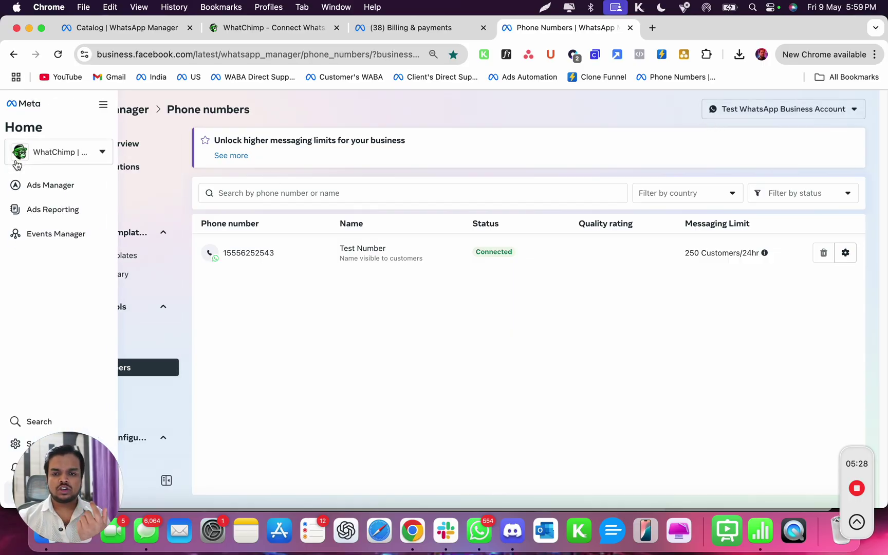
pyautogui.click(18, 160)
pyautogui.scroll(-5, 60, 336)
pyautogui.scroll(-1, 66, 324)
pyautogui.click(83, 278)
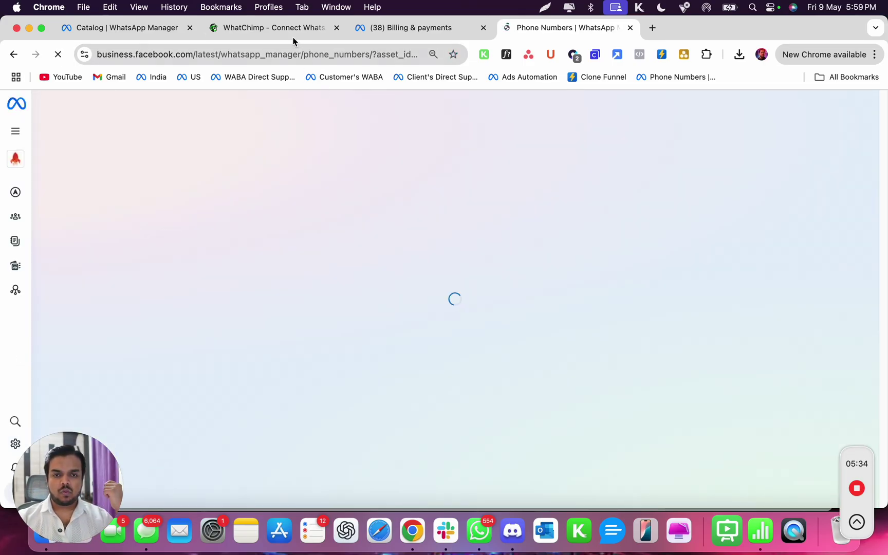
# Compare with WhatChimp's connected account cards, then return to the empty SendMails Phone numbers page
pyautogui.click(289, 29)
pyautogui.scroll(-13, 341, 313)
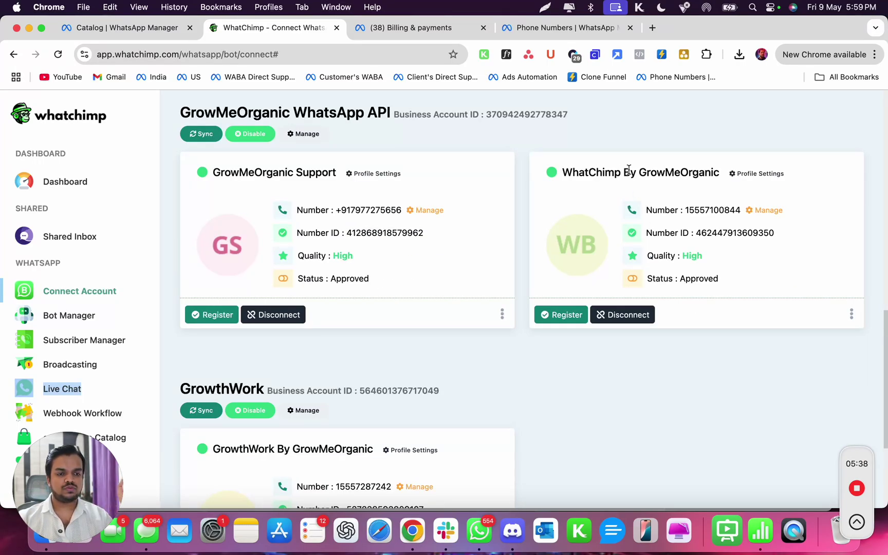
pyautogui.click(560, 26)
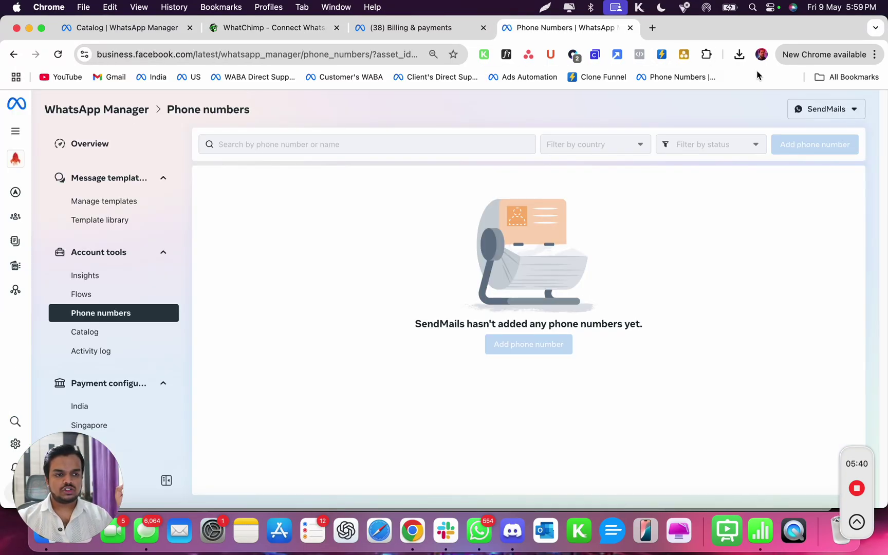
pyautogui.click(270, 28)
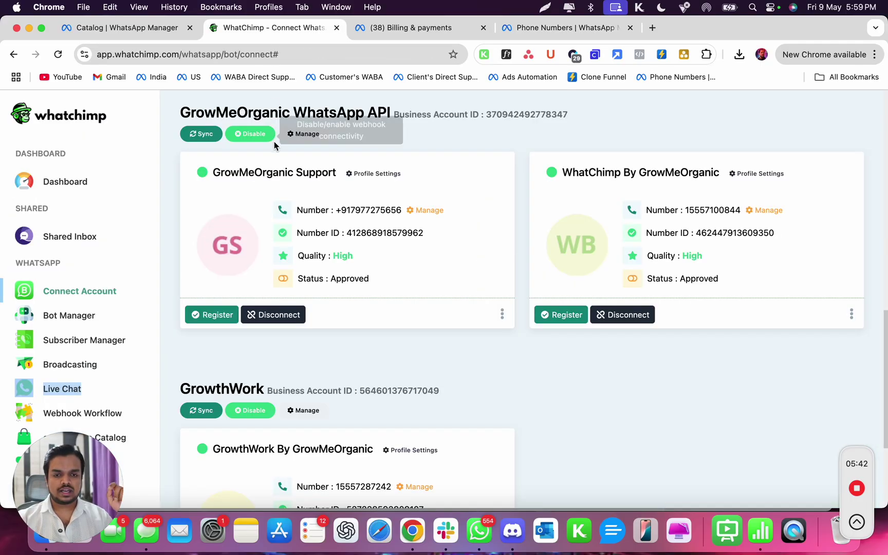
pyautogui.click(566, 28)
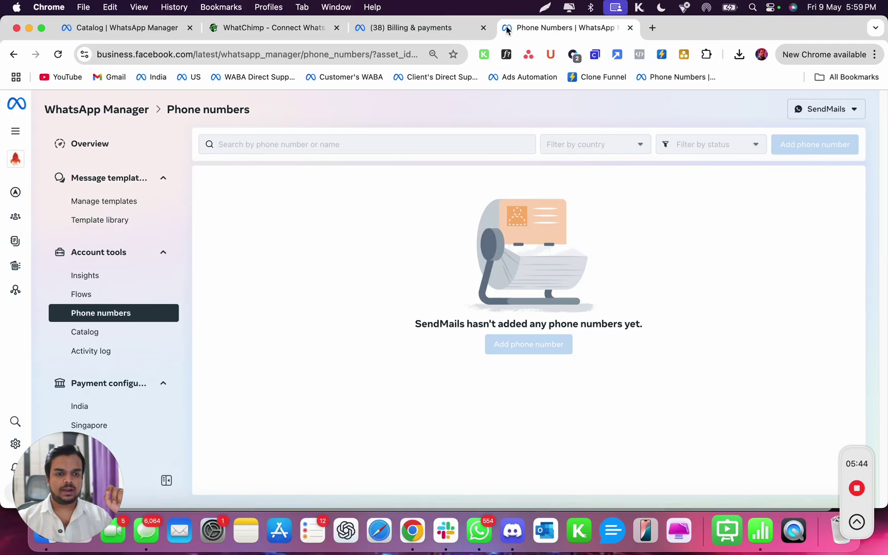
# Select the GrowMeOrganic WhatsApp API account and disconnect WhatChimp Catalog in its Catalog settings
pyautogui.click(818, 113)
pyautogui.click(794, 195)
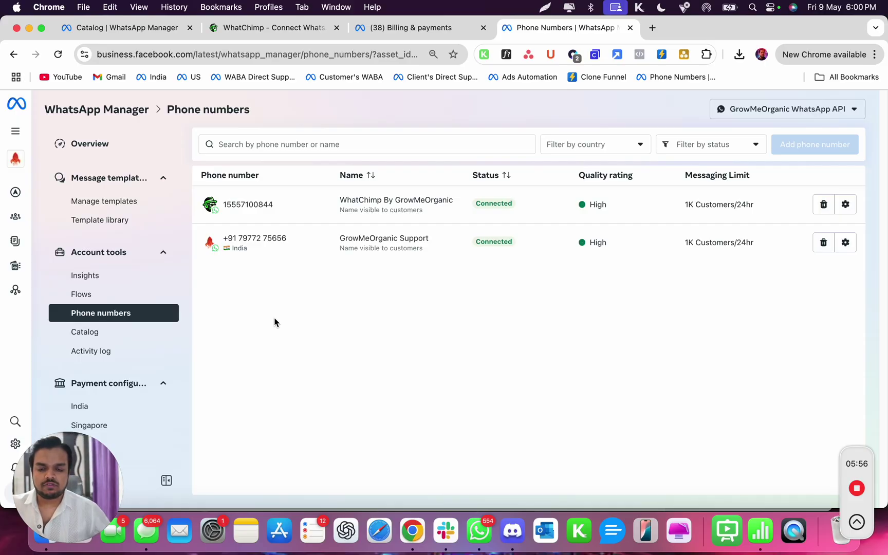
pyautogui.click(129, 341)
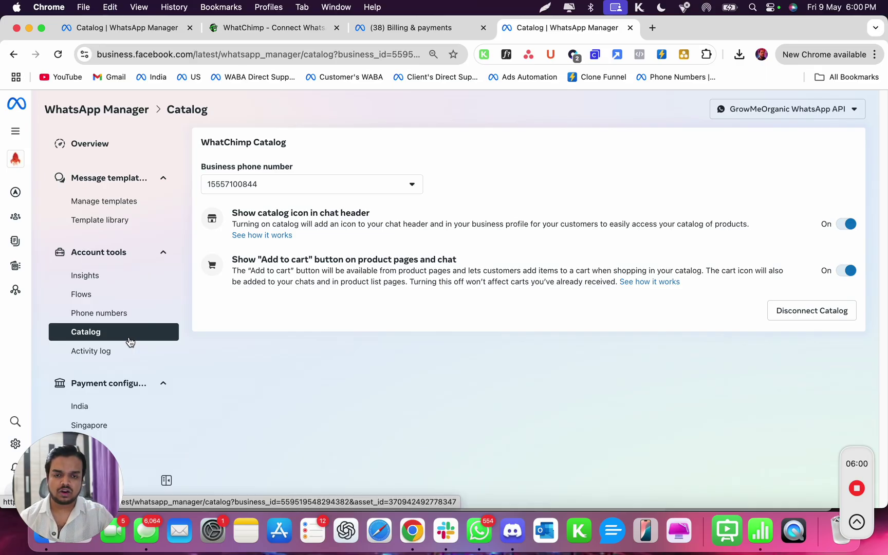
pyautogui.click(383, 192)
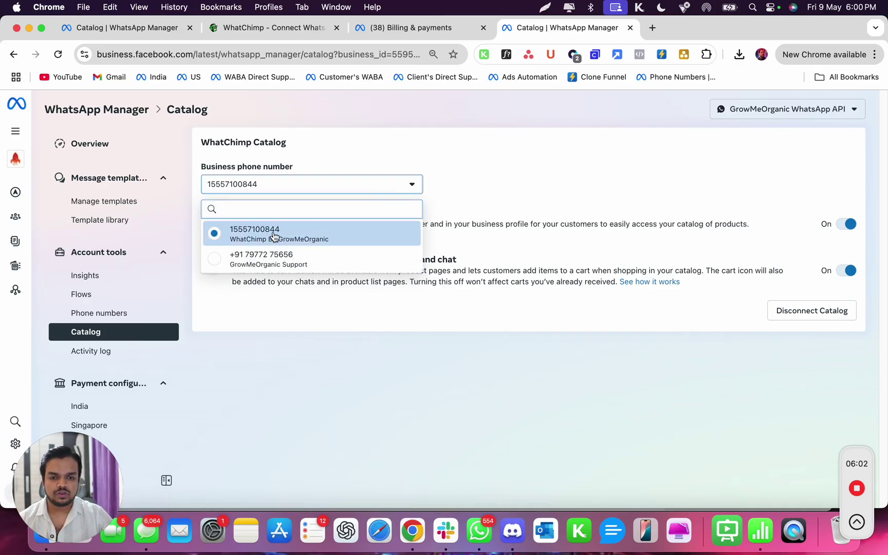
pyautogui.click(316, 452)
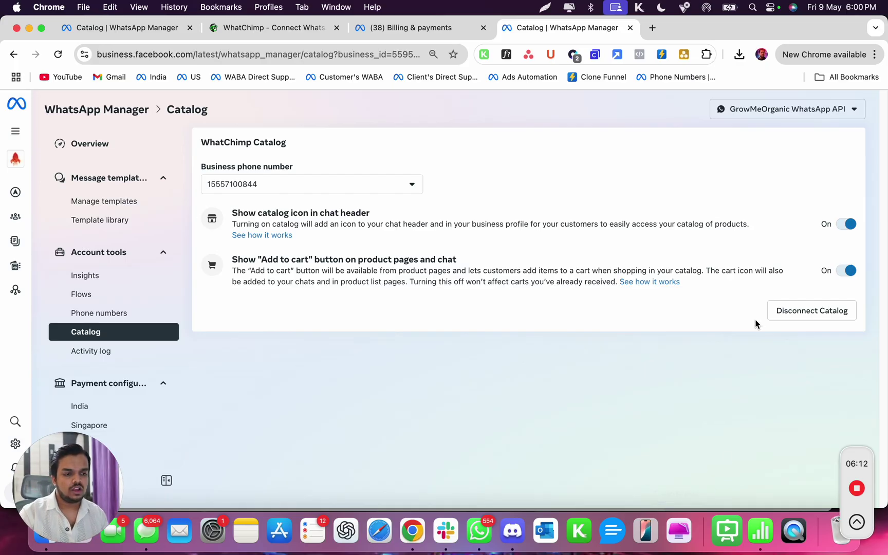
pyautogui.click(807, 316)
pyautogui.click(581, 287)
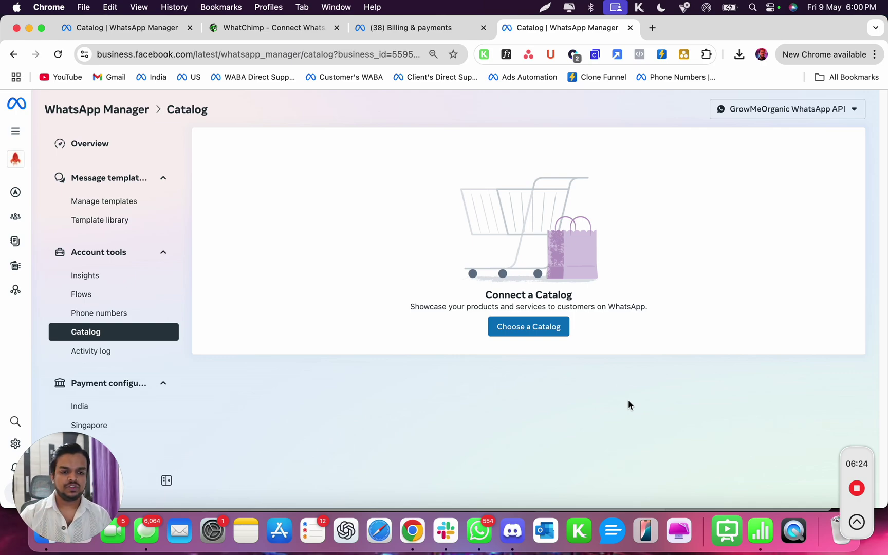
# Pick Anant Catalog in the catalog chooser and view it in Commerce Manager
pyautogui.click(528, 327)
pyautogui.click(483, 260)
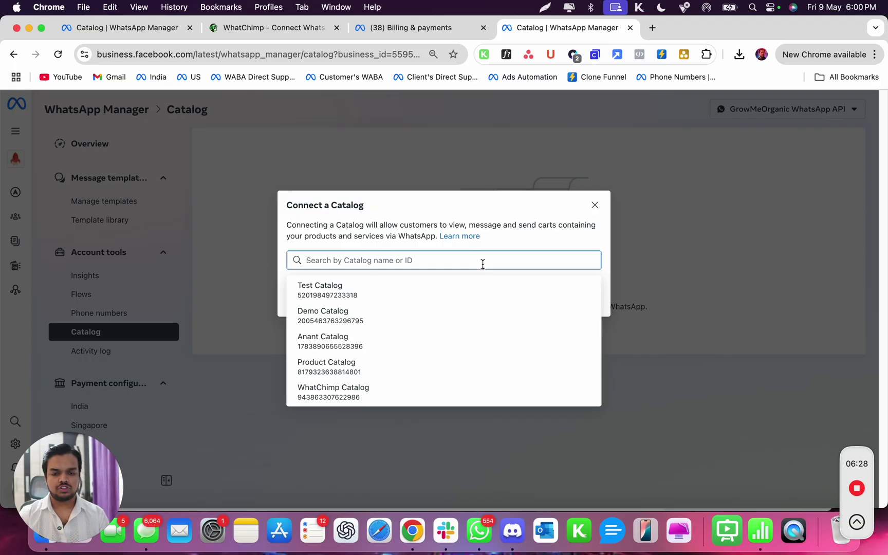
pyautogui.click(391, 341)
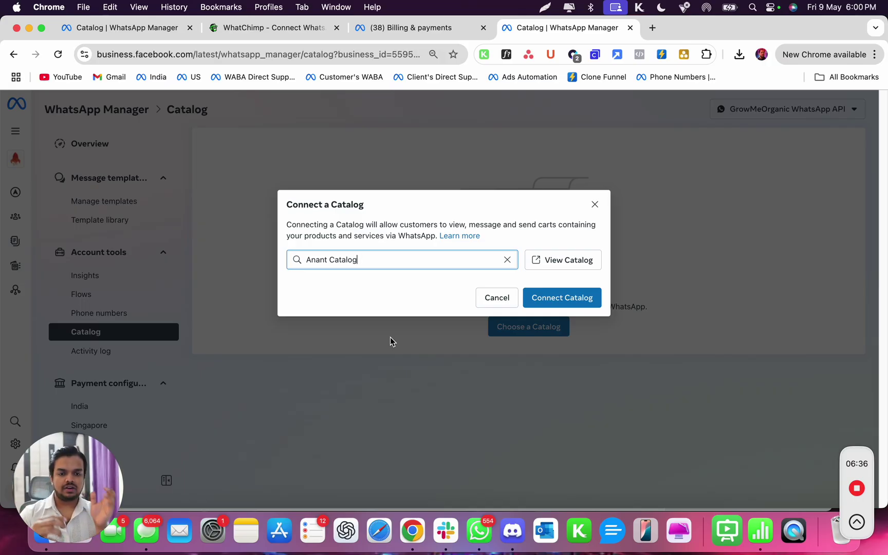
pyautogui.click(564, 259)
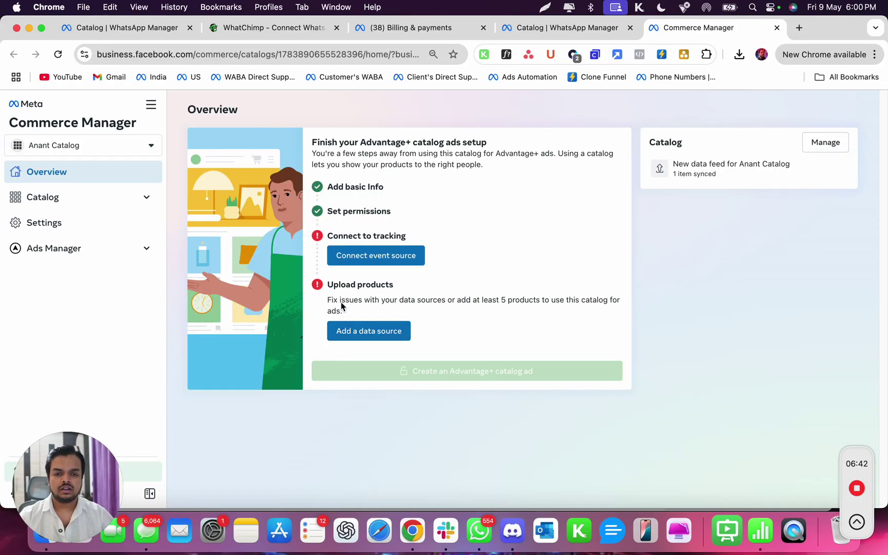
# Check Anant Catalog's single $10.00 Blue Facebook T-Shirt item, then go back to WhatsApp Manager
pyautogui.click(51, 204)
pyautogui.click(48, 229)
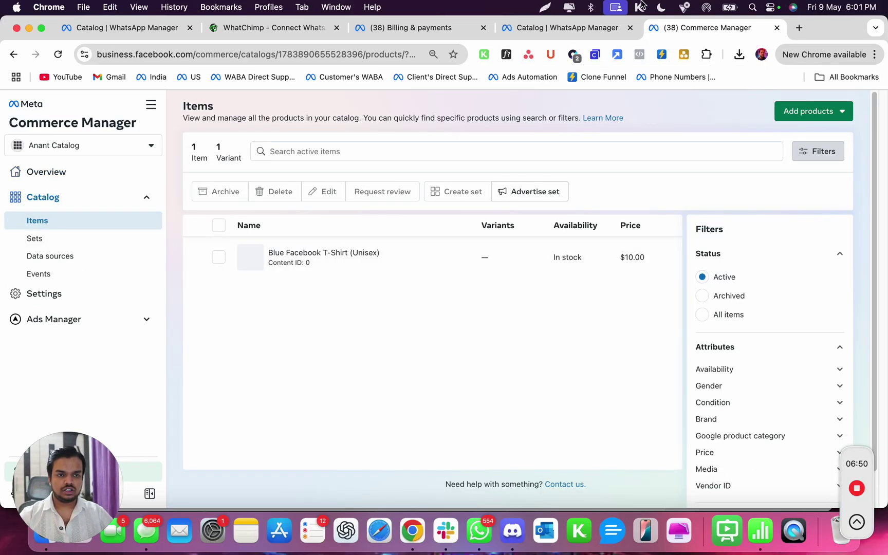
pyautogui.click(542, 32)
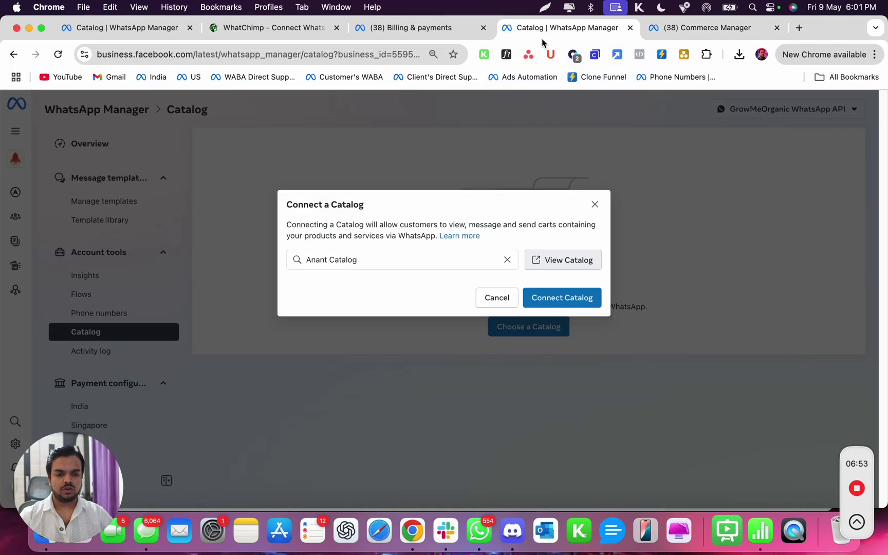
pyautogui.click(576, 301)
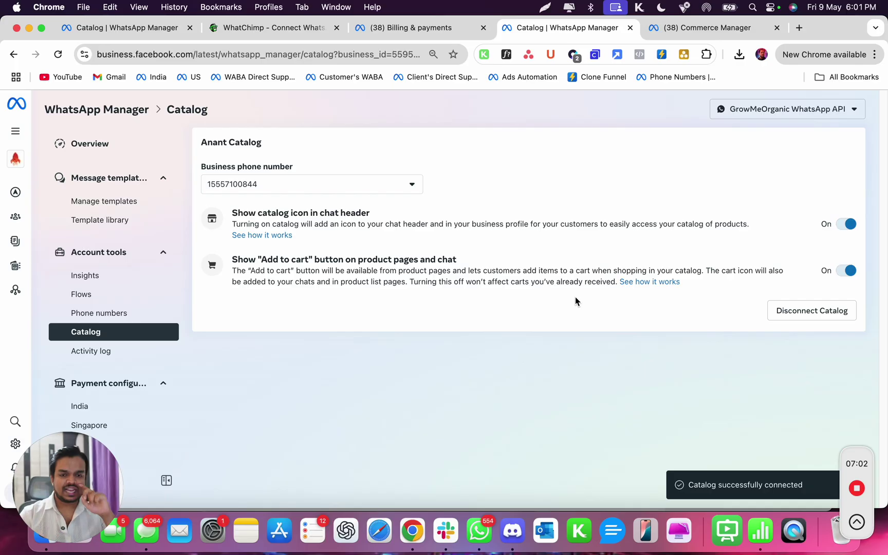
pyautogui.click(671, 35)
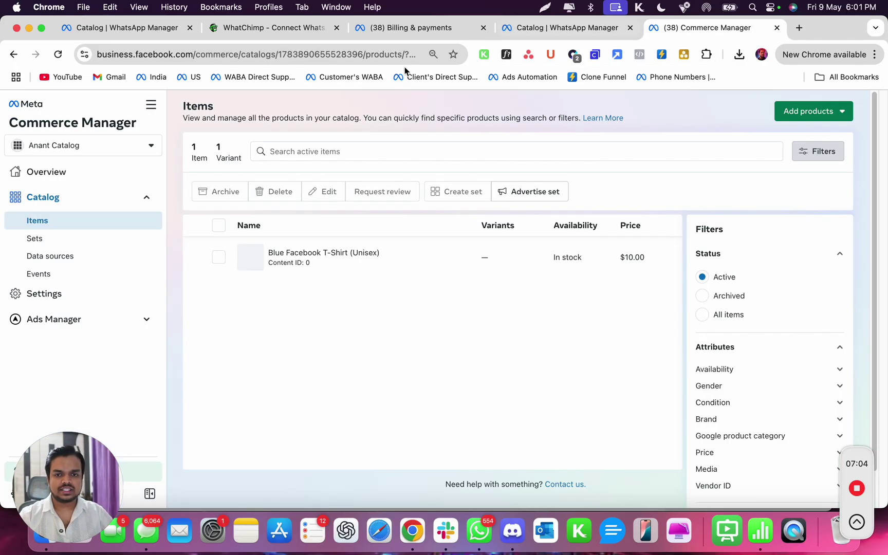
pyautogui.click(366, 54)
pyautogui.doubleClick(368, 54)
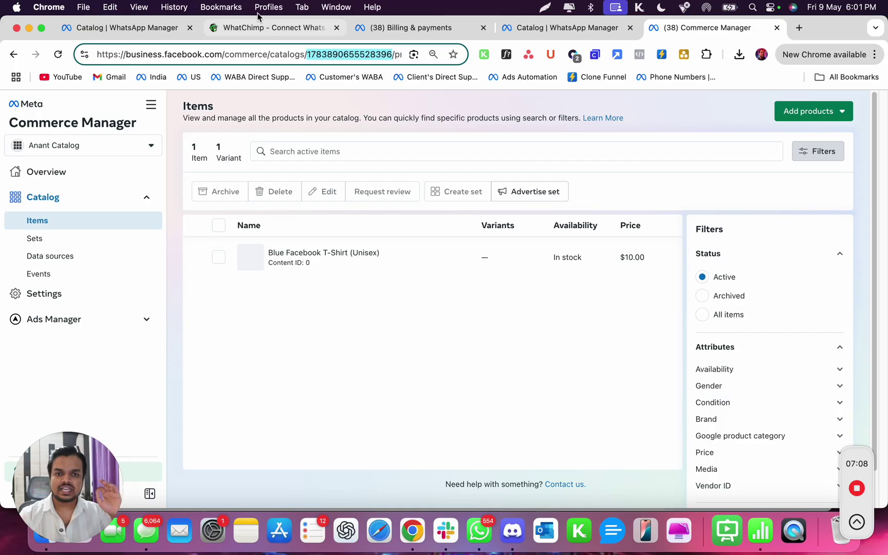
pyautogui.click(224, 28)
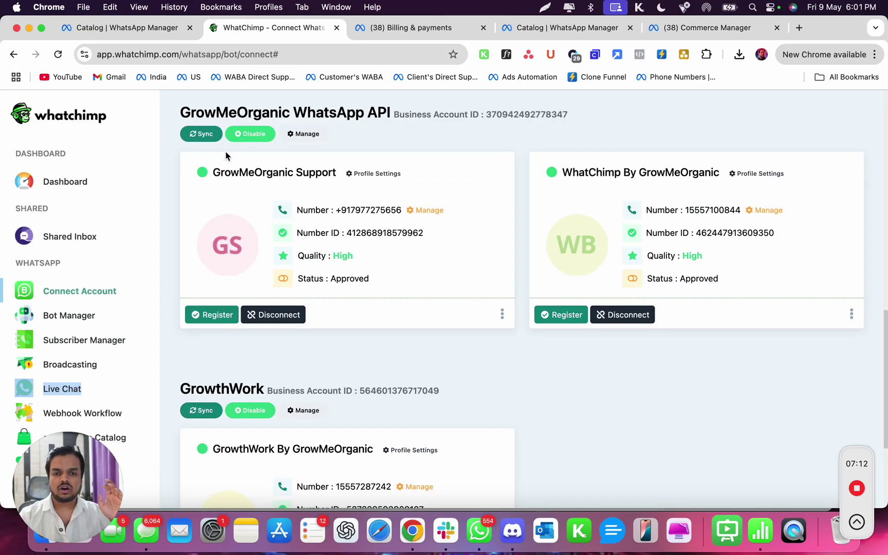
# Sync the GrowMeOrganic WhatsApp API account from WhatChimp's Connect Account page
pyautogui.click(204, 134)
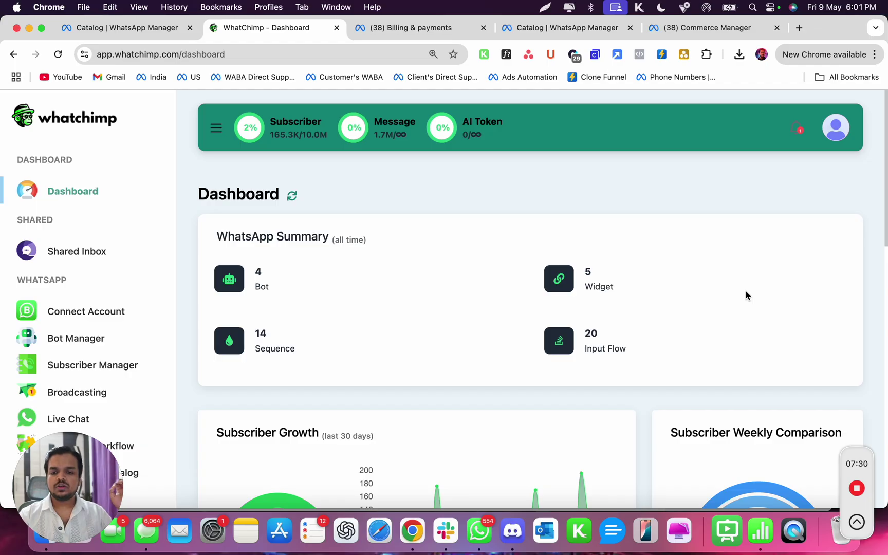
# Open WhatChimp's eCommerce Catalog page and scroll down to Catalog Manager
pyautogui.scroll(-2, 111, 414)
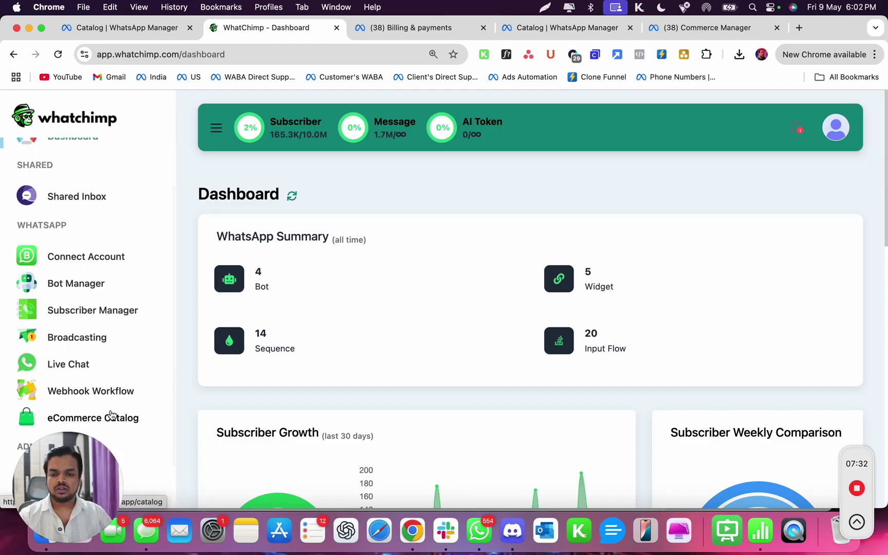
pyautogui.scroll(-2, 112, 413)
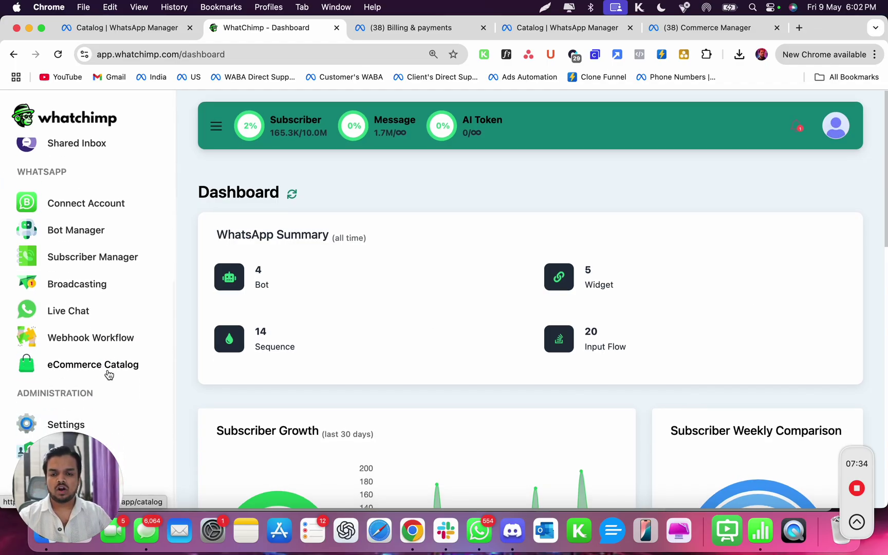
pyautogui.click(108, 371)
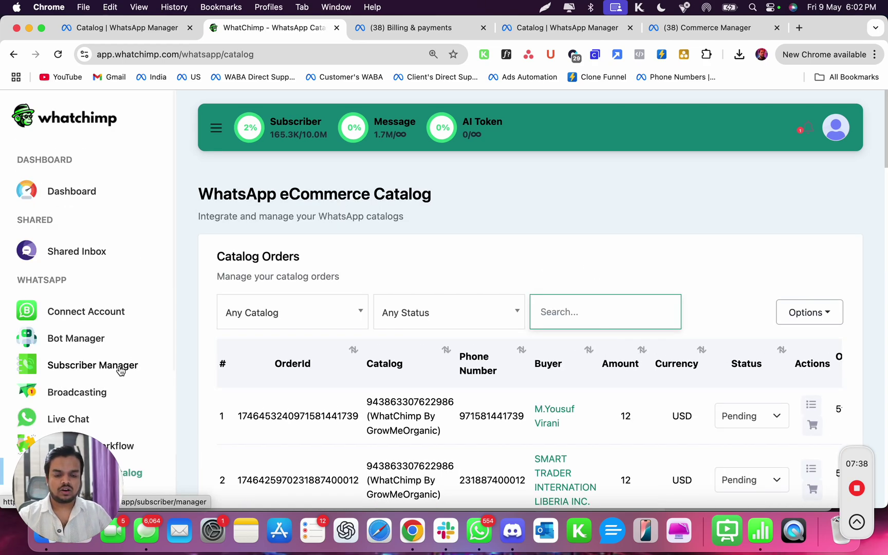
pyautogui.scroll(-10, 407, 342)
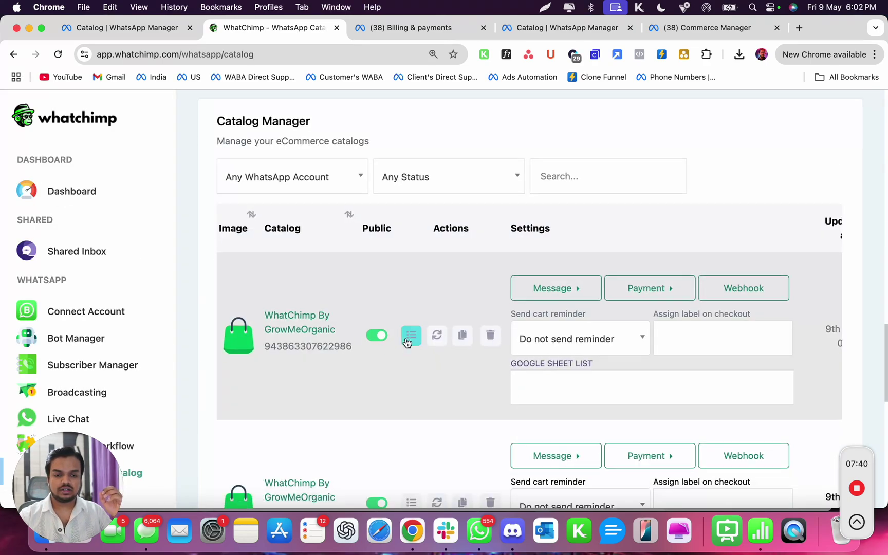
pyautogui.scroll(-5, 408, 342)
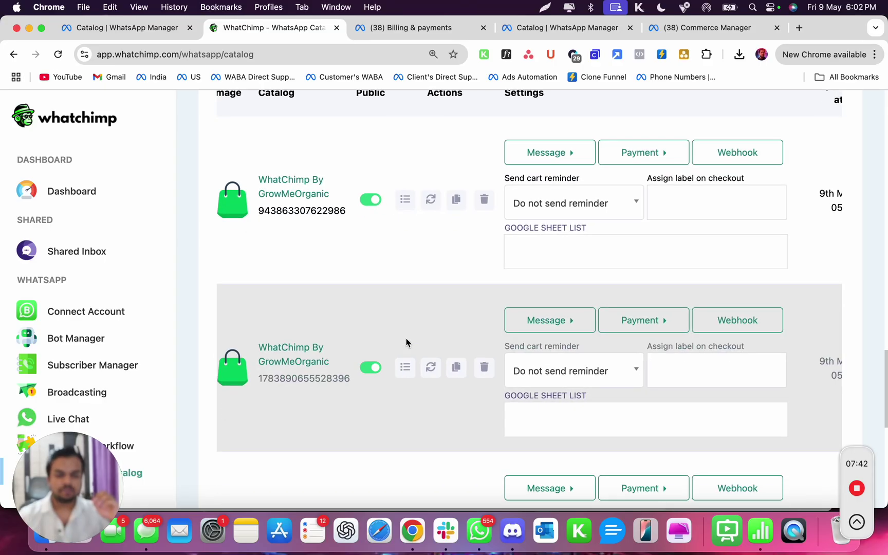
pyautogui.click(652, 28)
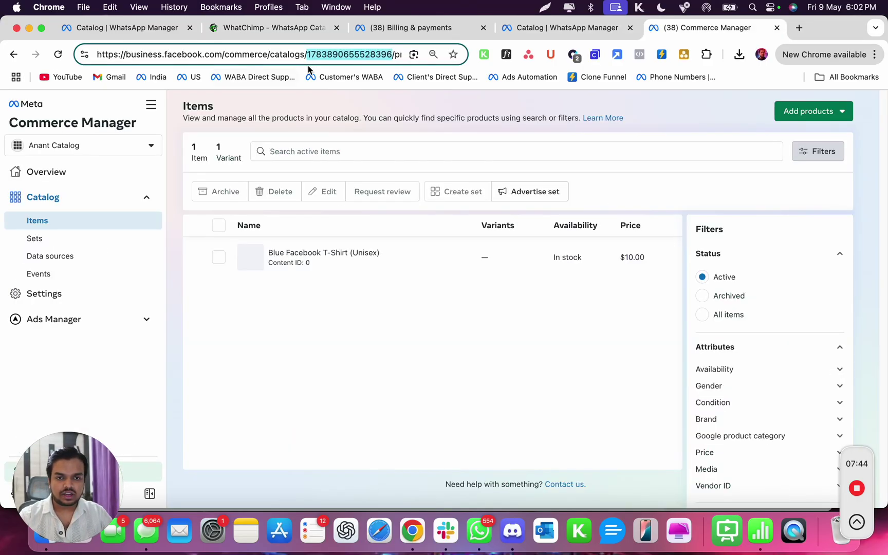
pyautogui.click(372, 55)
pyautogui.doubleClick(371, 55)
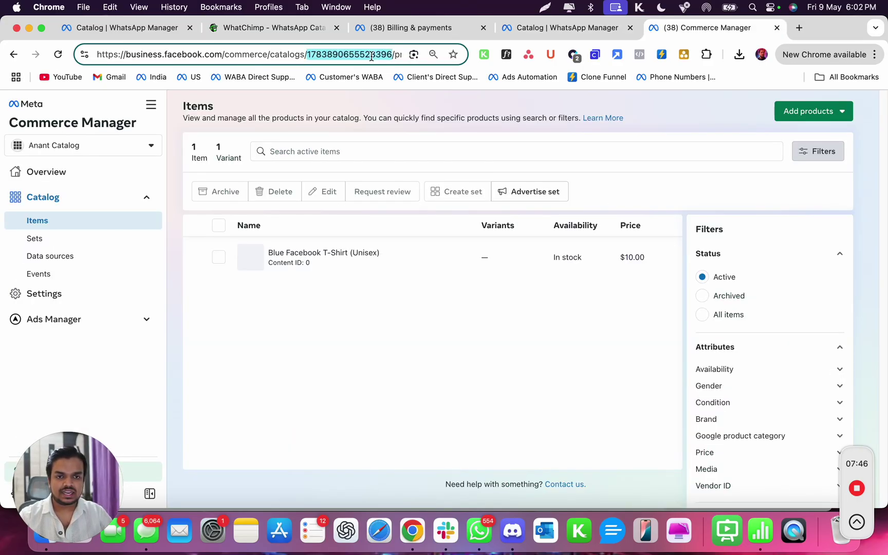
pyautogui.click(272, 27)
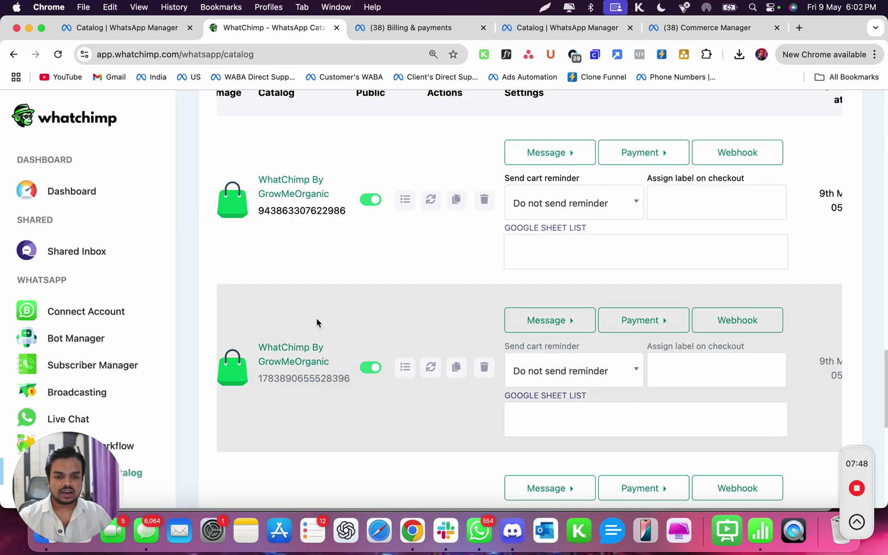
pyautogui.scroll(-6, 337, 392)
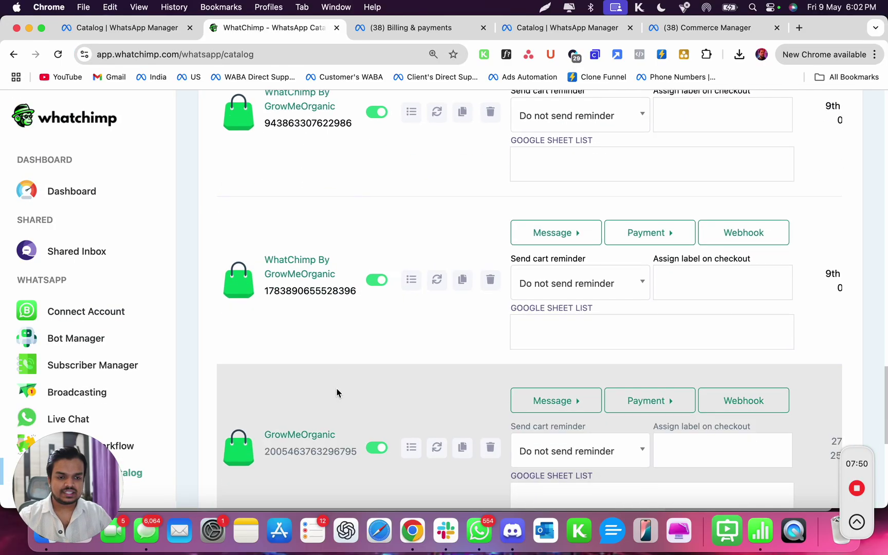
pyautogui.scroll(10, 337, 393)
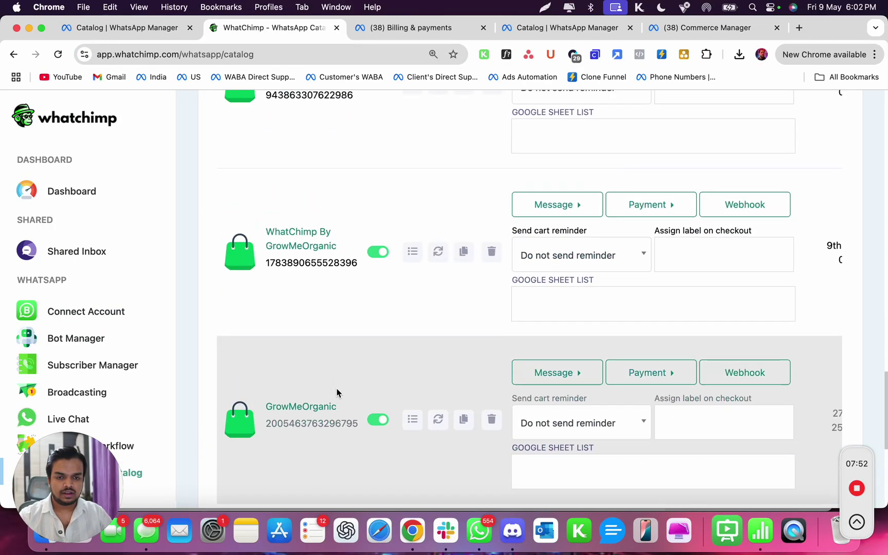
pyautogui.doubleClick(345, 345)
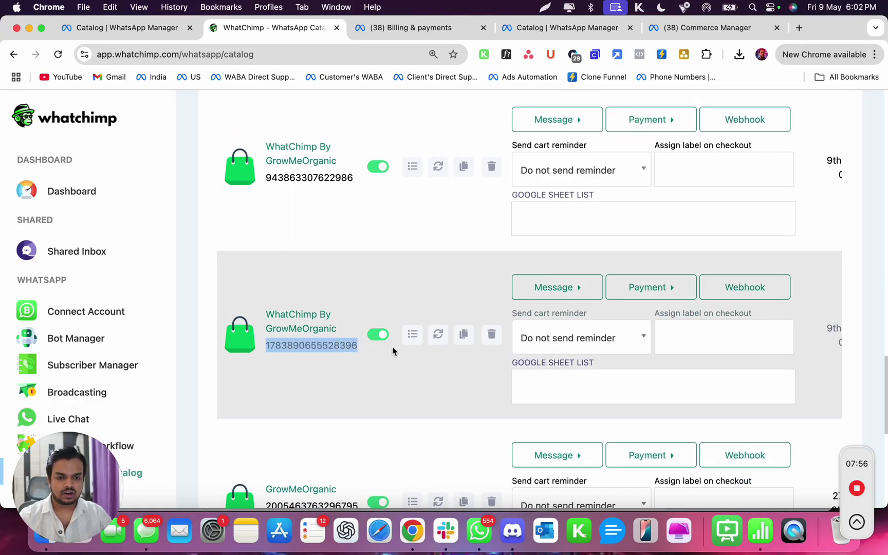
pyautogui.click(411, 335)
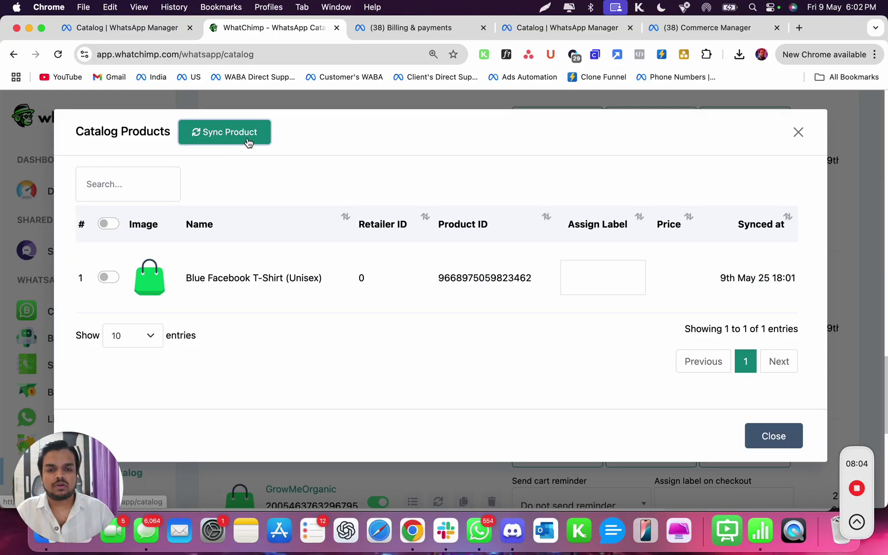
# Select all products, sync the Blue Facebook T-Shirt (Unisex), and close the product list
pyautogui.click(247, 138)
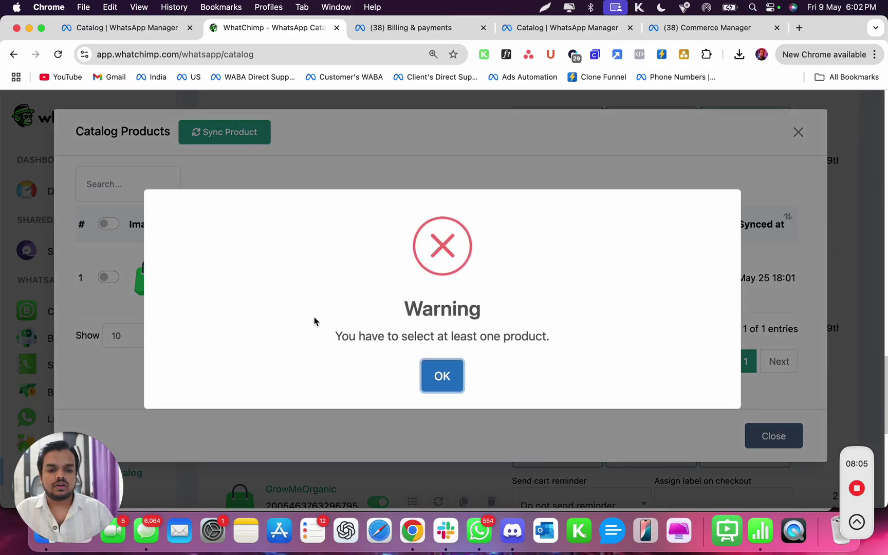
pyautogui.click(442, 376)
pyautogui.click(111, 225)
pyautogui.click(234, 135)
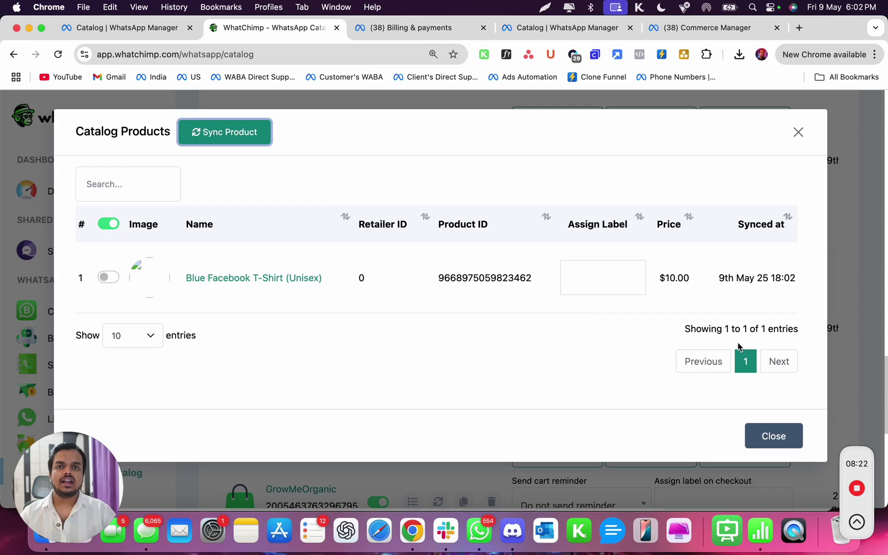
pyautogui.click(799, 134)
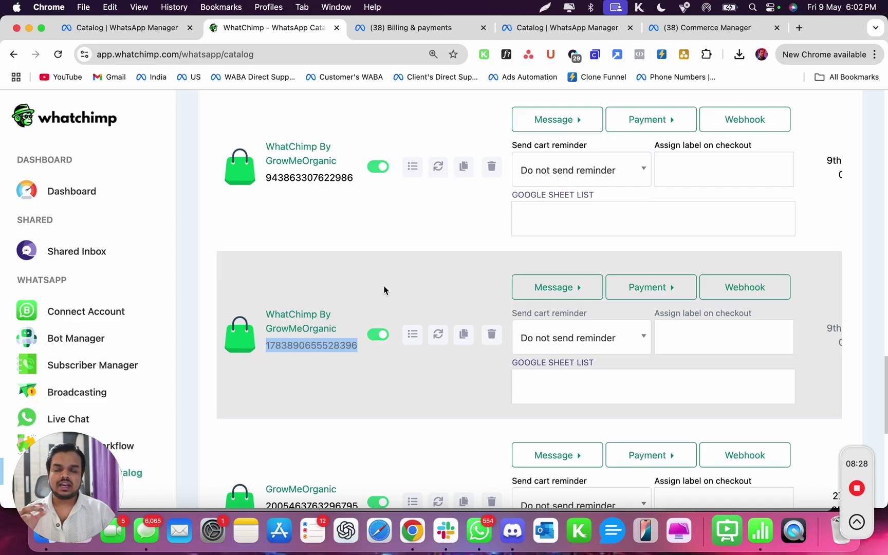
pyautogui.doubleClick(340, 350)
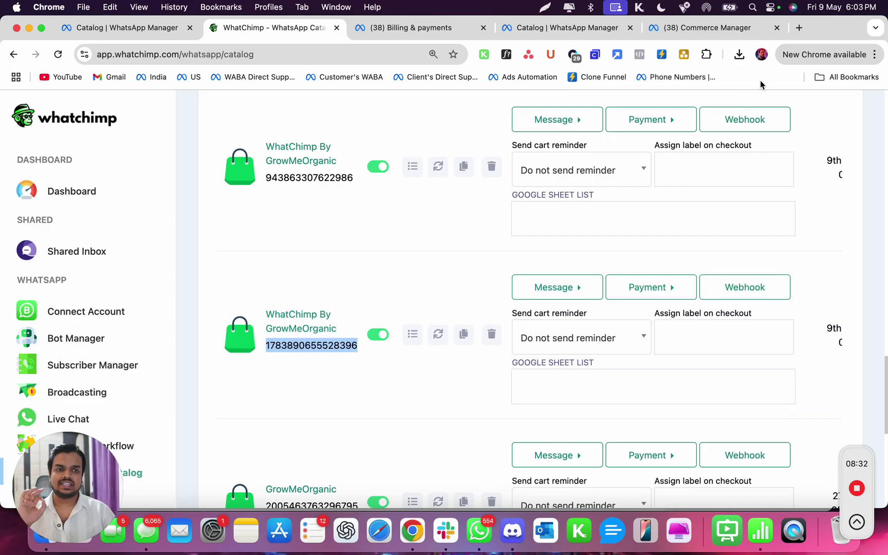
pyautogui.click(575, 27)
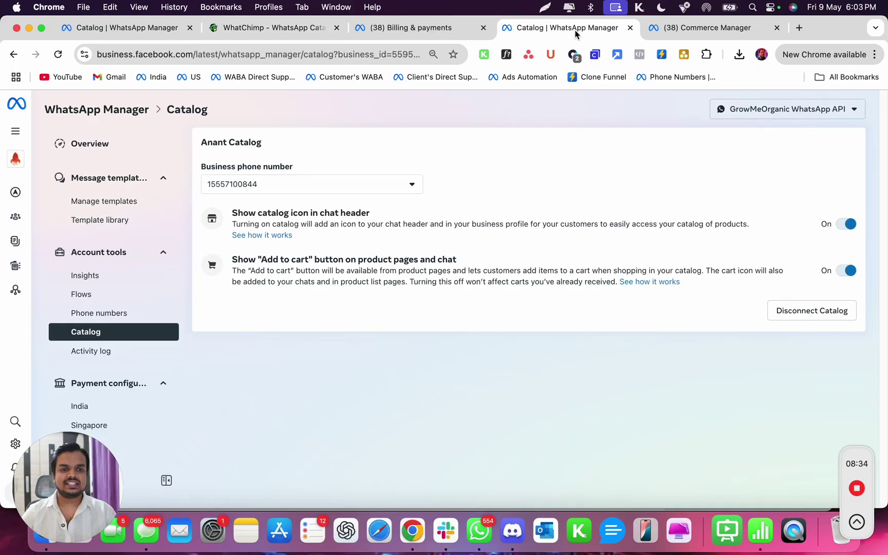
pyautogui.click(431, 30)
pyautogui.click(535, 29)
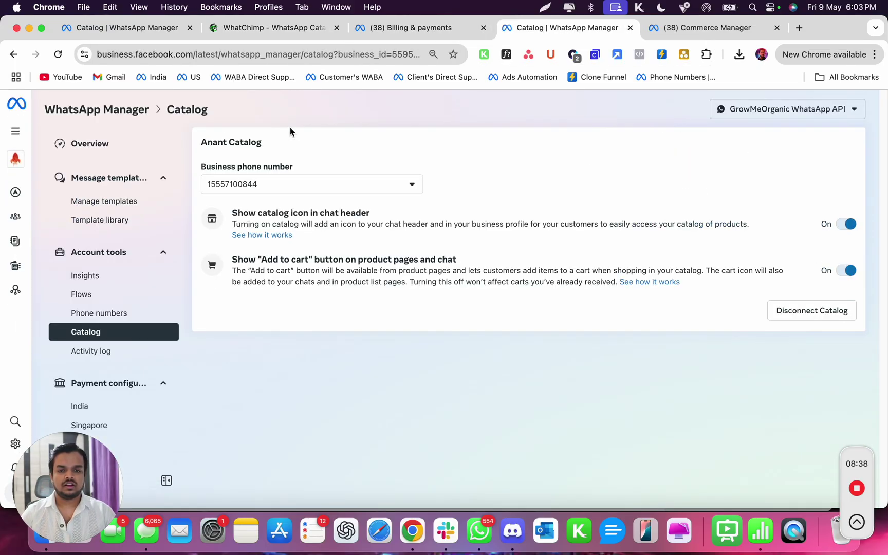
pyautogui.click(293, 181)
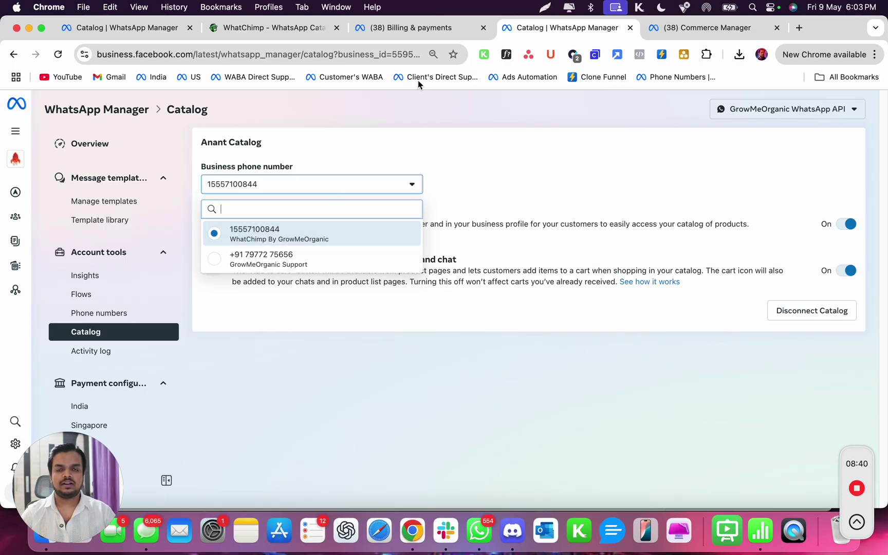
pyautogui.click(445, 155)
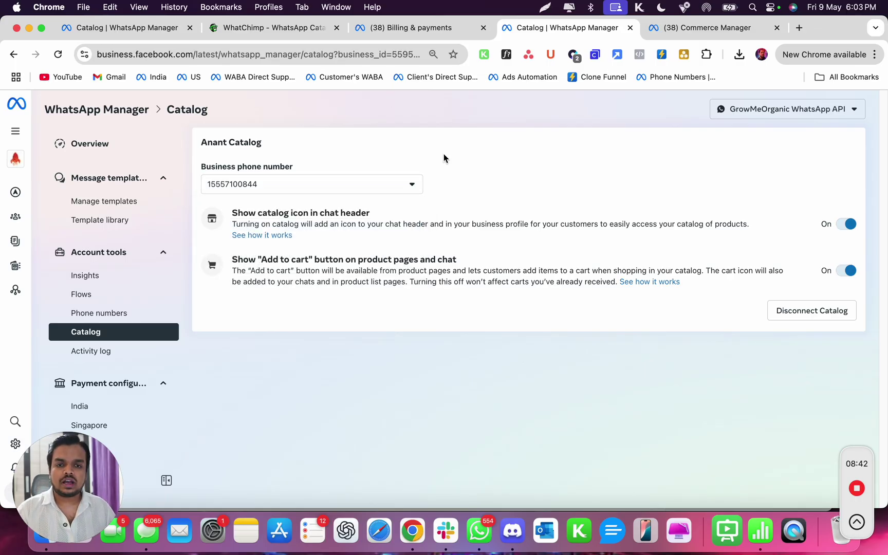